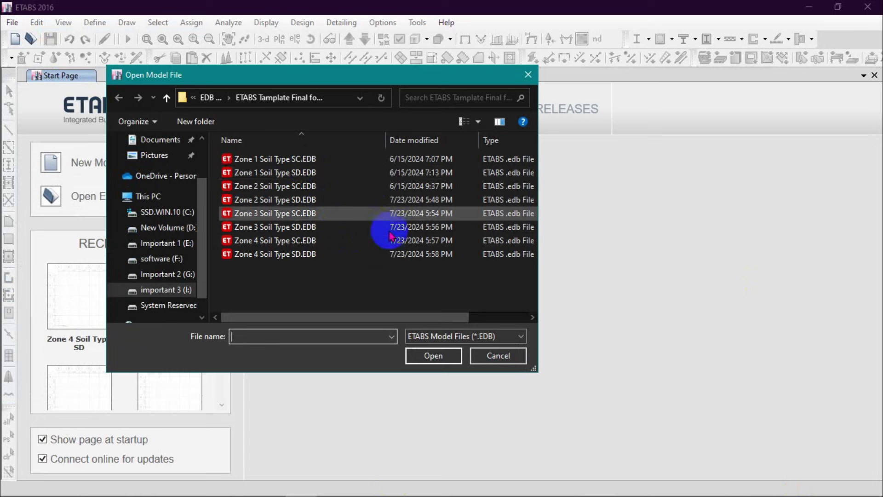
Open the Zone 2 Soil Type SD.EDB model from the ETABS template folder.
left_click(293, 159)
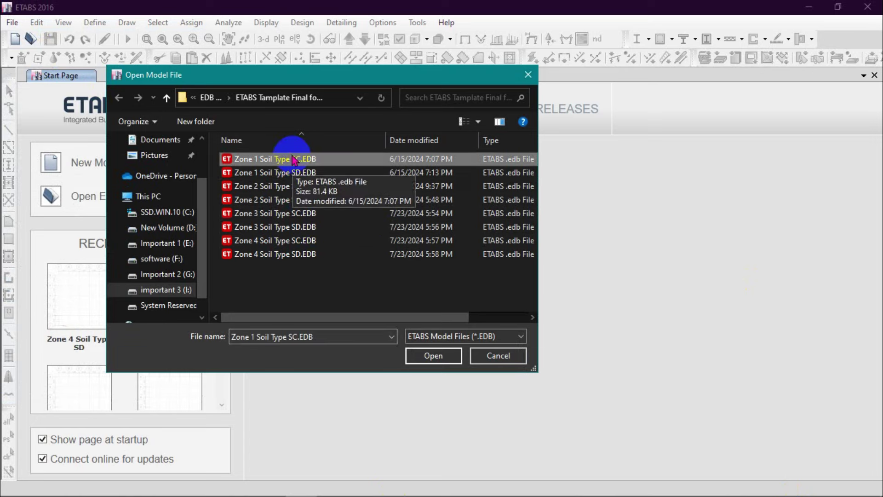
left_click(280, 202)
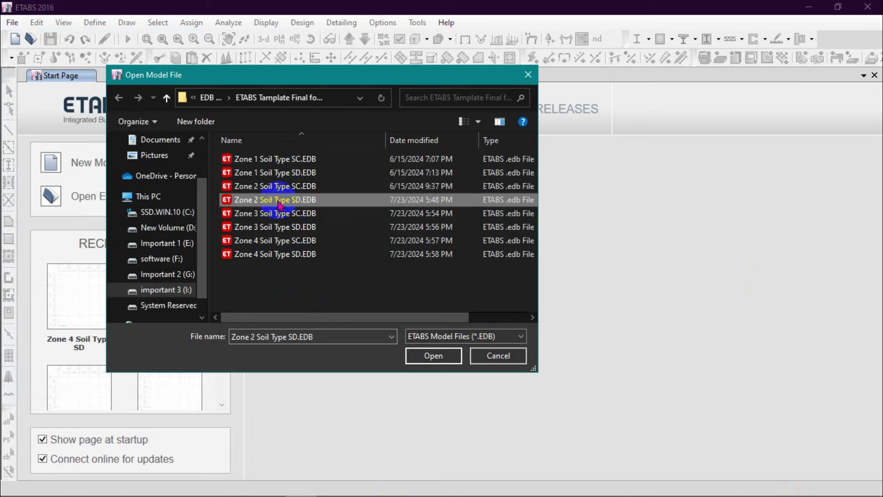
left_click(293, 214)
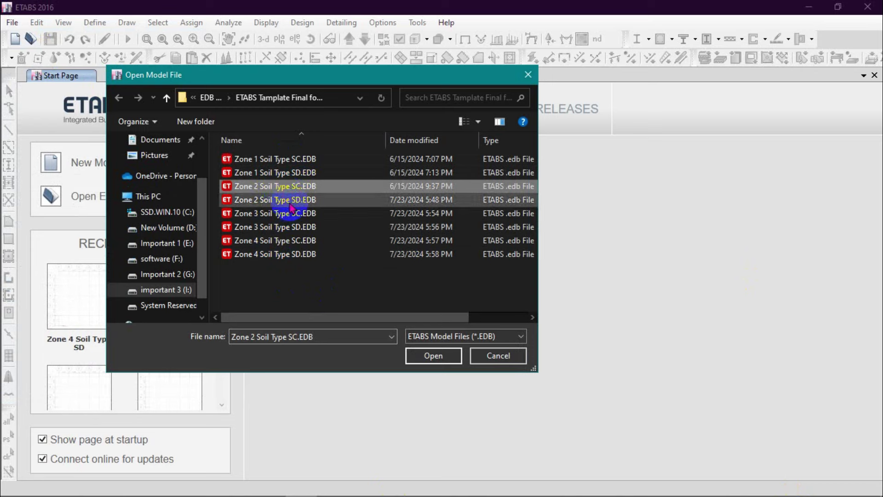
left_click(290, 202)
left_click(283, 191)
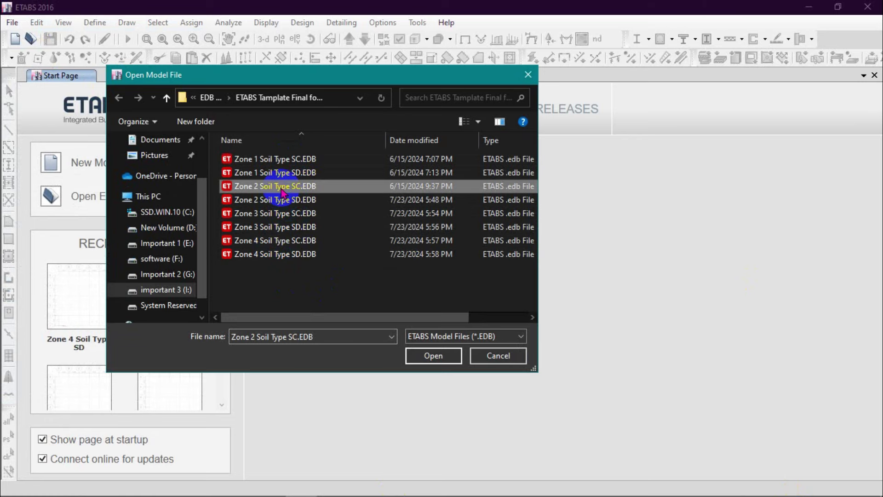
left_click(288, 199)
left_click(453, 355)
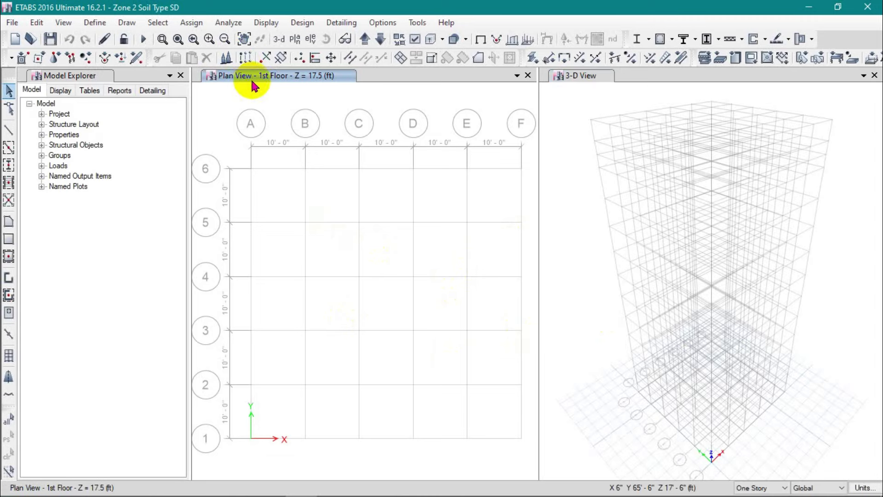
Examine the template's story list with each story's height and elevation, closing the story data without changes.
left_click(226, 56)
scroll(352, 161, "up", 1)
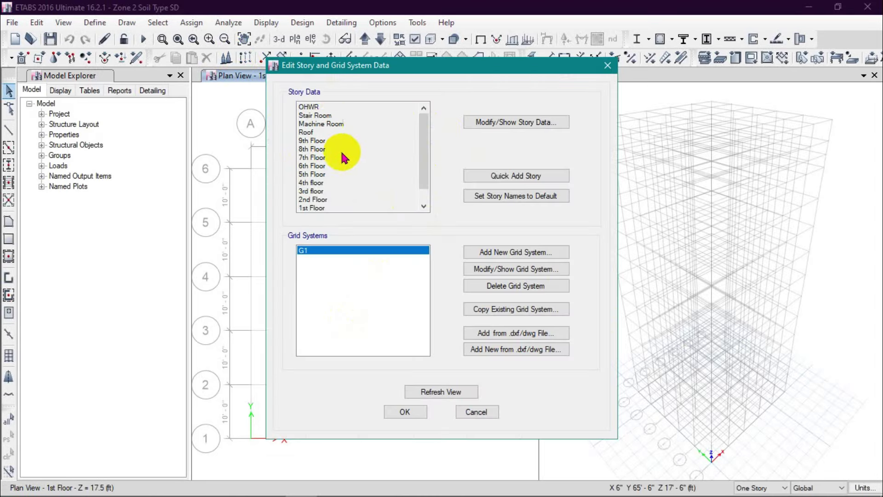
scroll(354, 154, "down", 2)
scroll(335, 133, "up", 2)
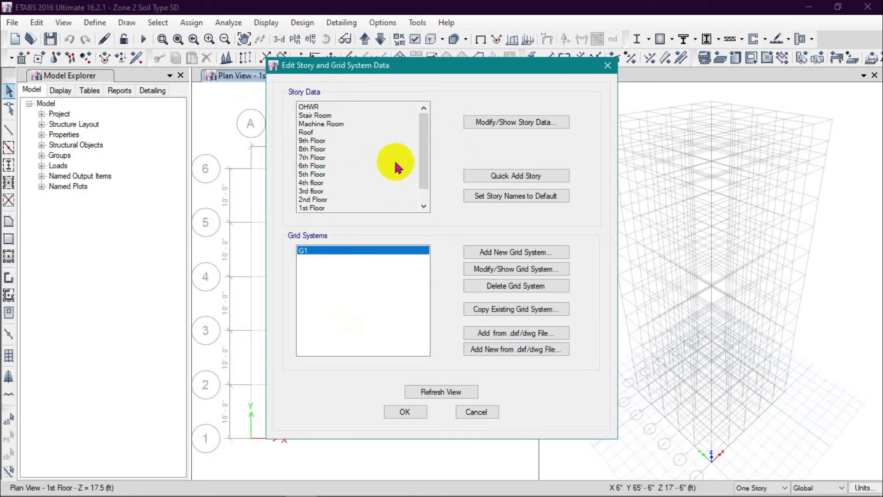
left_click(509, 121)
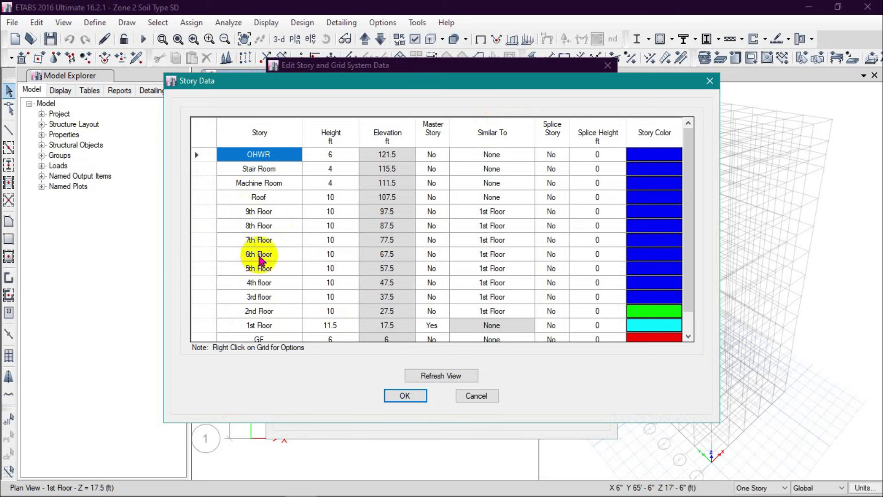
left_click(468, 397)
left_click(478, 409)
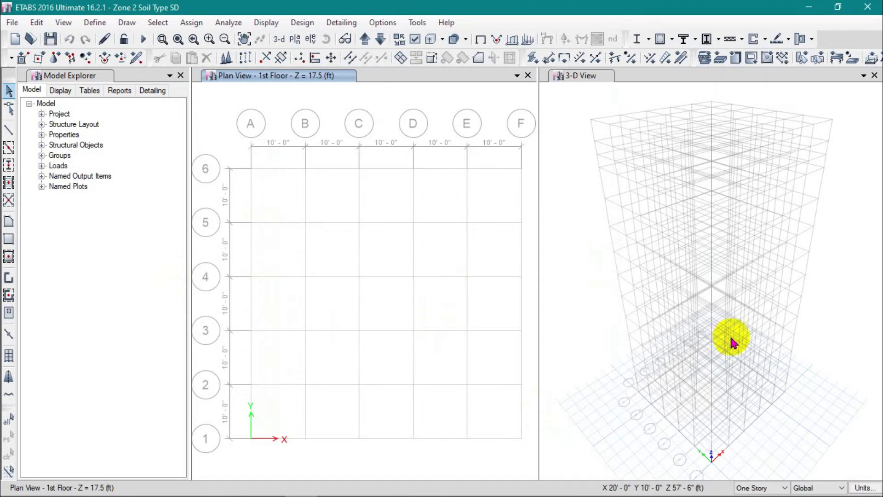
Examine the X and Y grid data of grid system G1 displayed as spacing, then discard the display change.
right_click(342, 112)
left_click(384, 131)
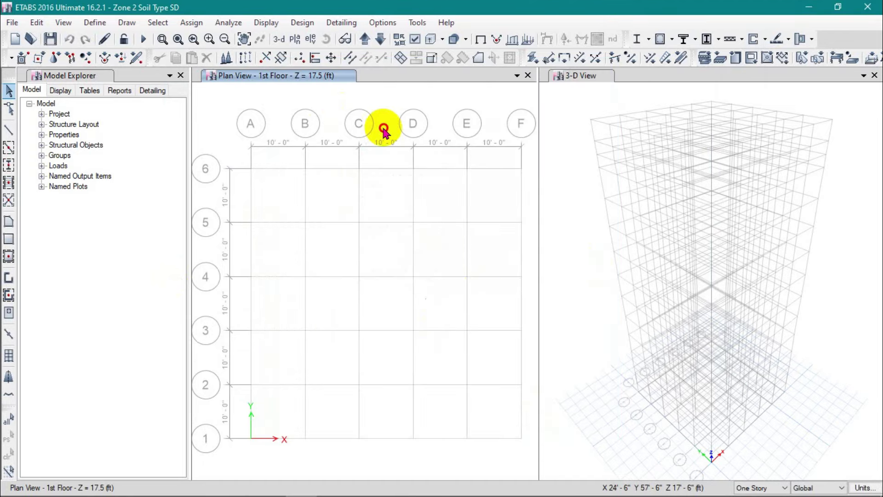
right_click(368, 115)
left_click(400, 122)
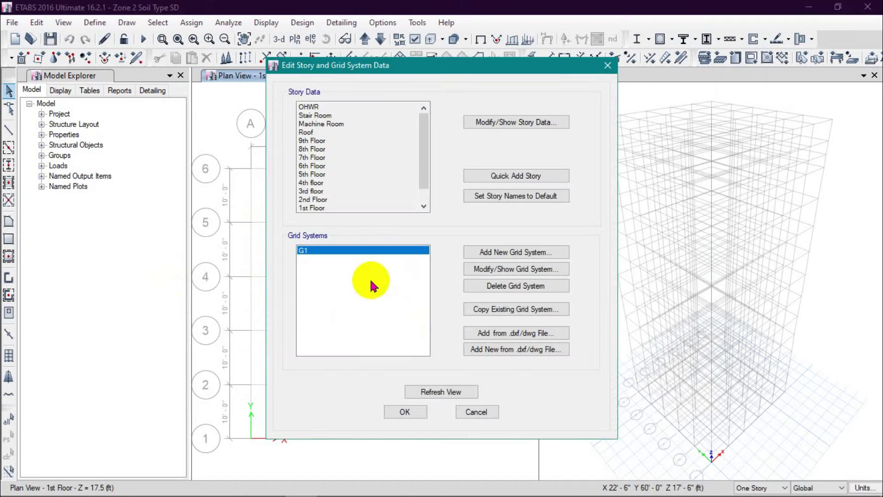
left_click(494, 270)
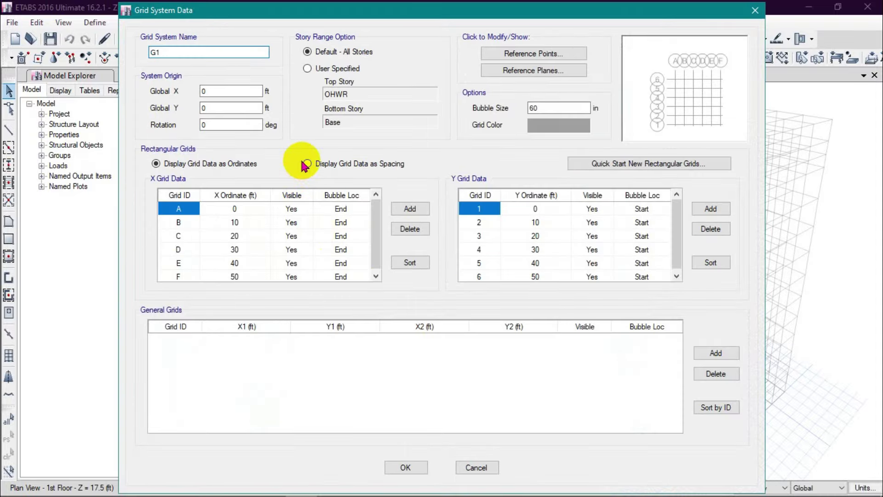
left_click(306, 163)
scroll(522, 248, "down", 1)
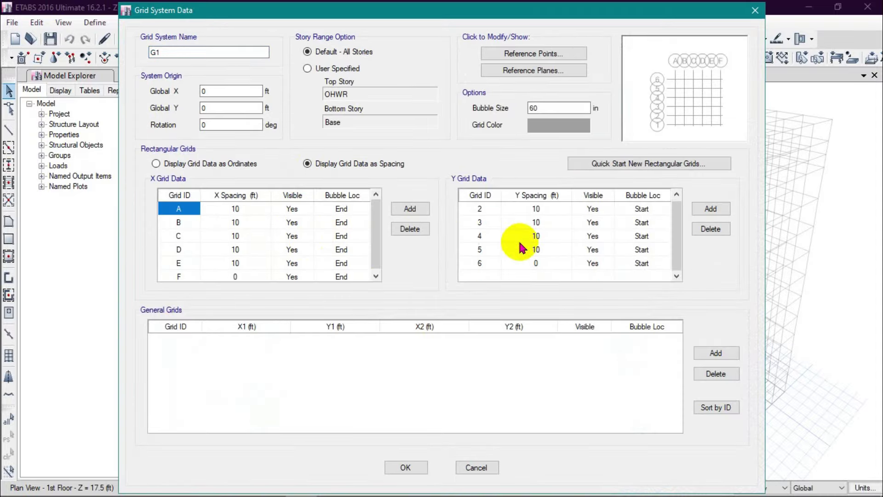
scroll(269, 256, "down", 1)
scroll(270, 256, "up", 1)
scroll(256, 261, "down", 1)
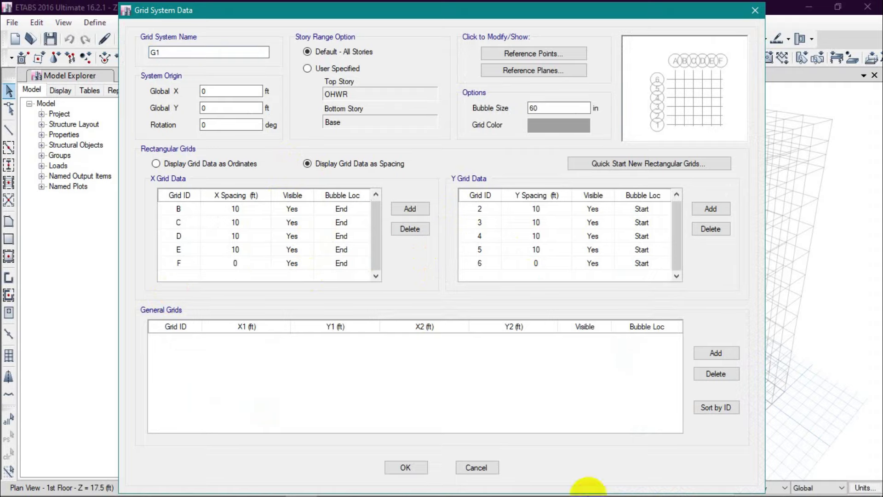
left_click(493, 469)
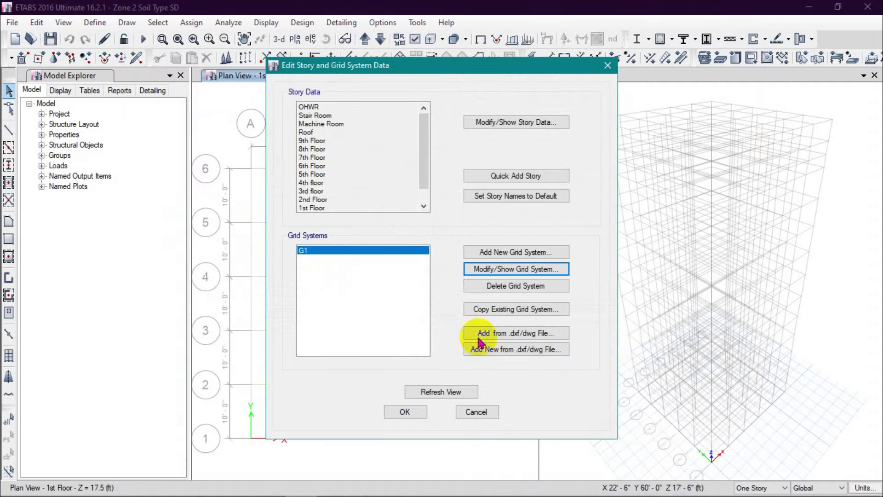
Check the X and Y grid ordinates of grid system G1 and close the story and grid data without changes.
left_click(486, 270)
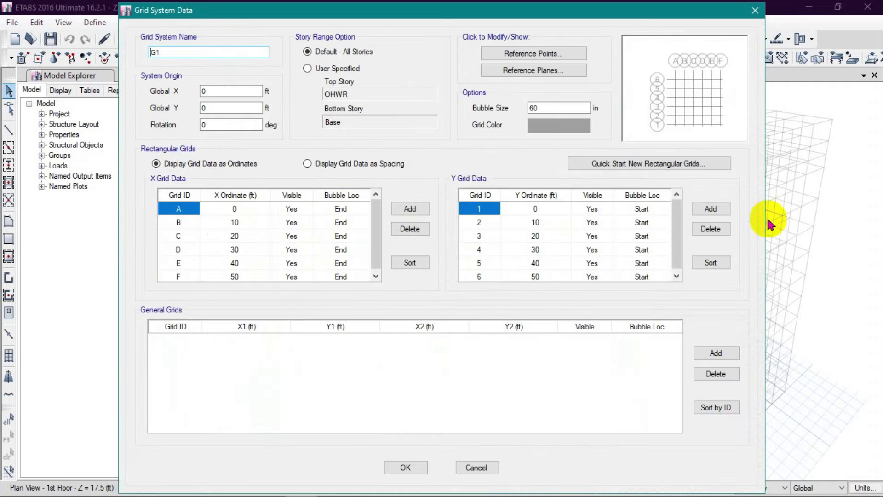
left_click(476, 467)
left_click(486, 414)
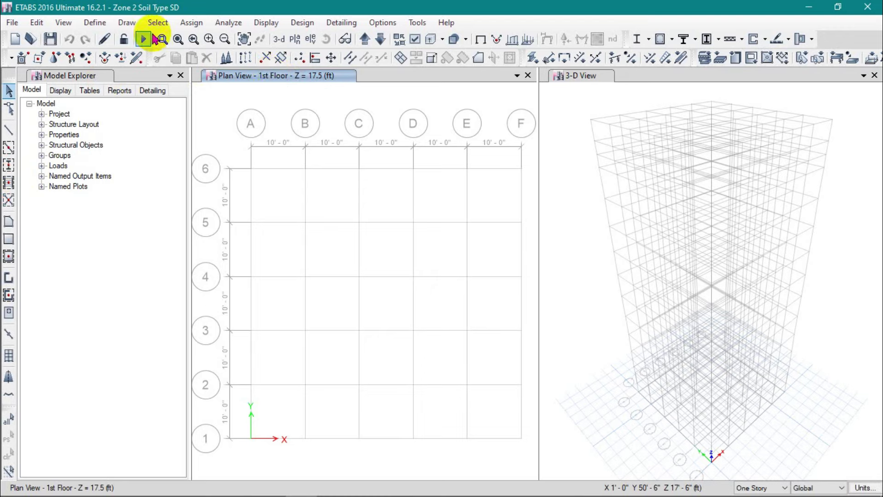
Examine the defined load patterns with their types, self weight multipliers and auto lateral load codes.
left_click(93, 23)
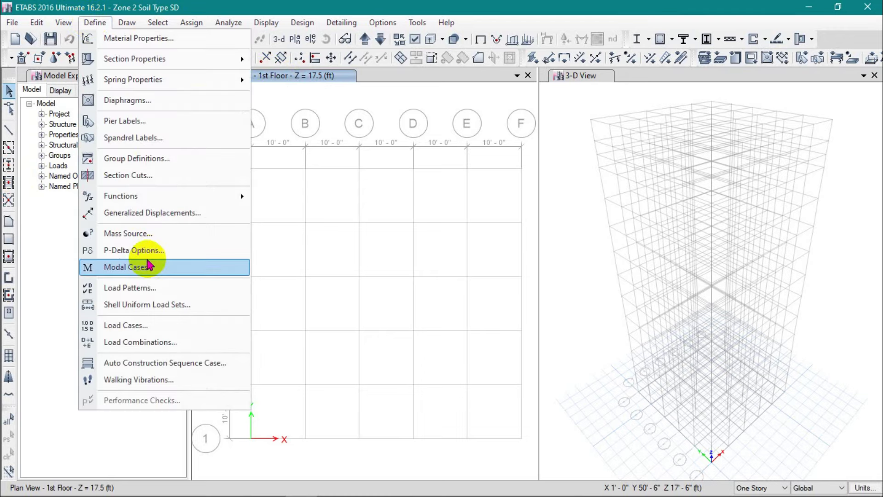
left_click(155, 292)
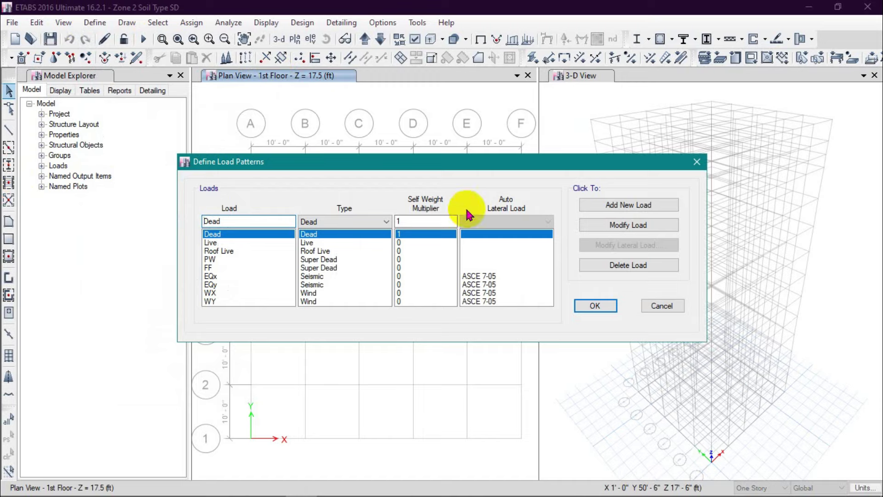
left_click(661, 305)
Examine the full list of predefined load combinations and close it without changes.
left_click(95, 22)
left_click(165, 342)
scroll(354, 217, "down", 8)
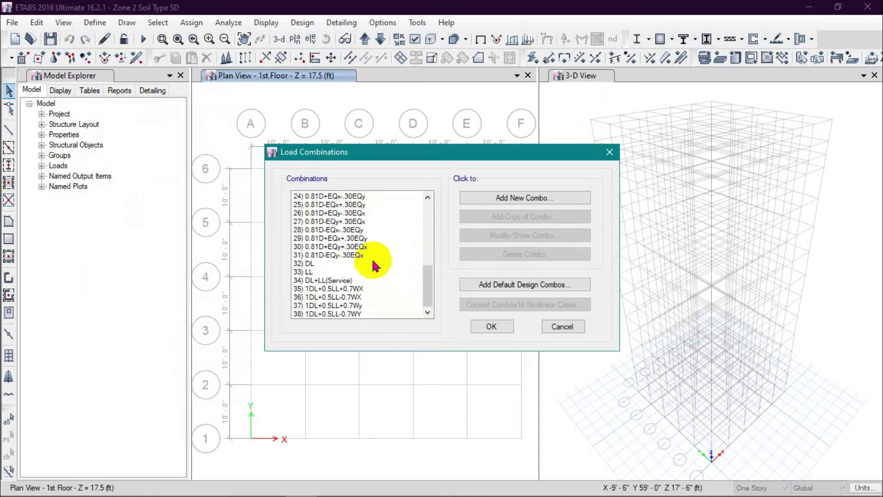
scroll(374, 265, "up", 6)
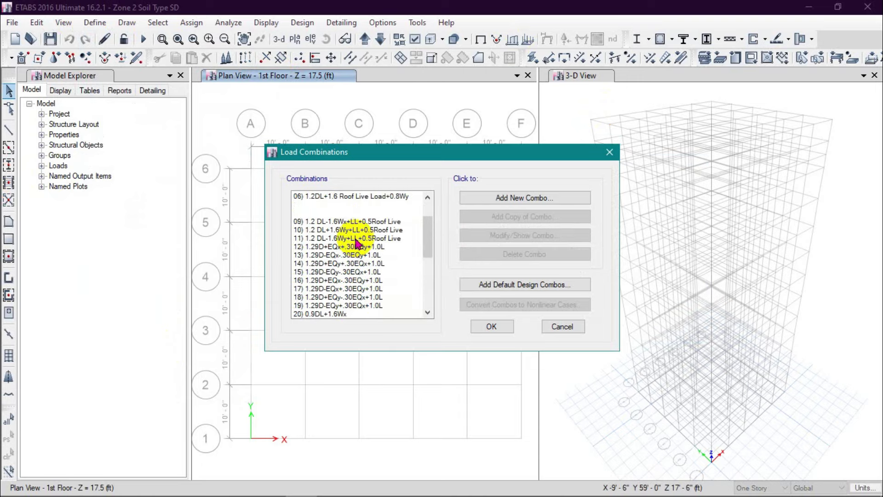
scroll(357, 242, "up", 2)
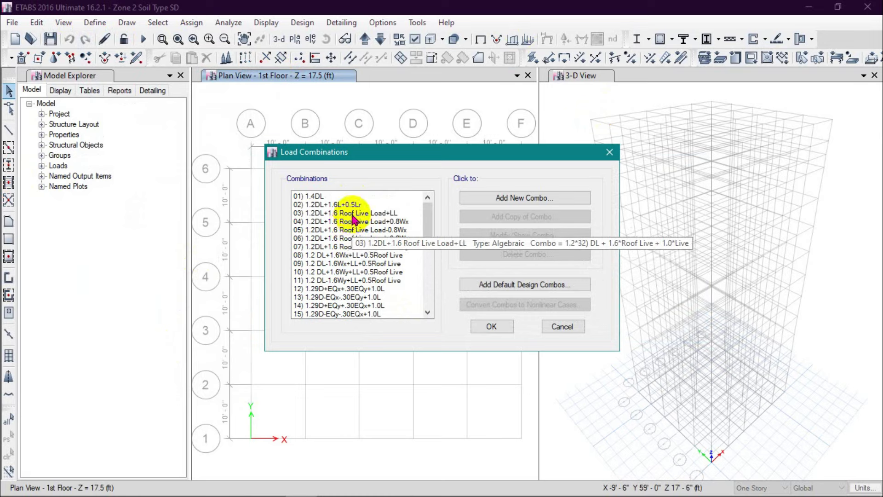
scroll(354, 220, "down", 8)
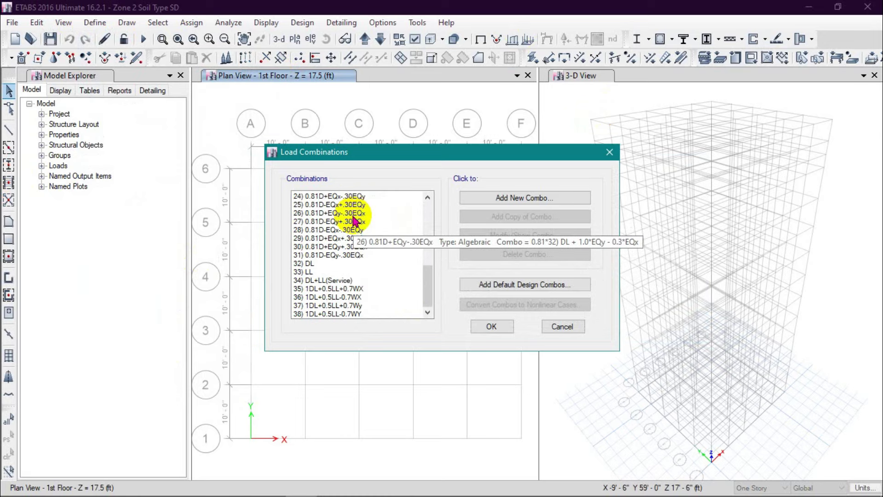
scroll(394, 227, "up", 8)
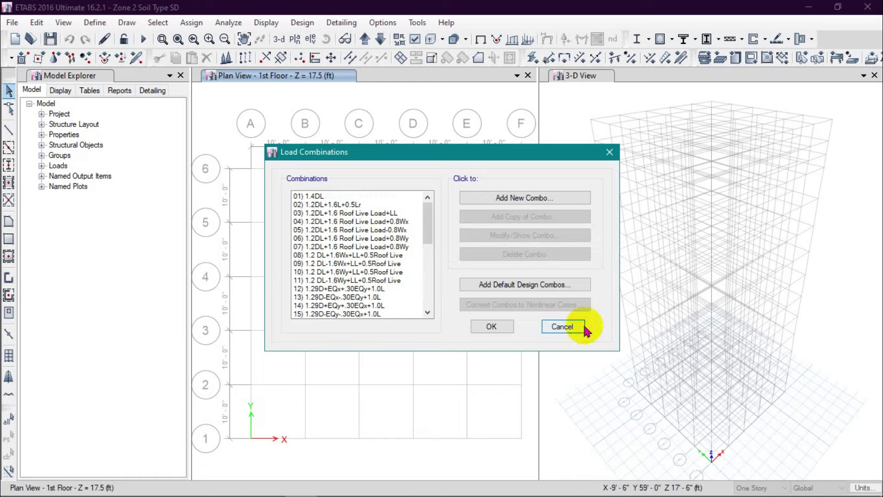
left_click(561, 326)
Examine the predefined frame section properties, covering the column, floor beam, grade beam, lintel and steel sections.
left_click(94, 22)
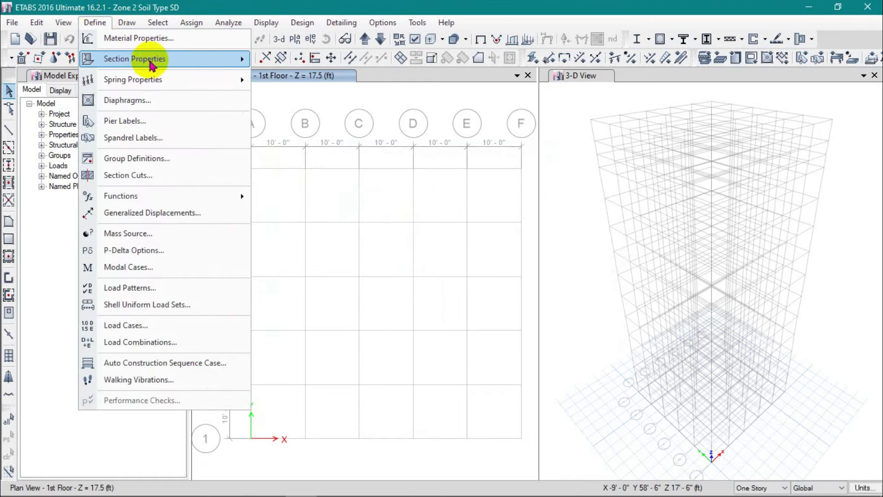
mouse_move(151, 64)
left_click(294, 60)
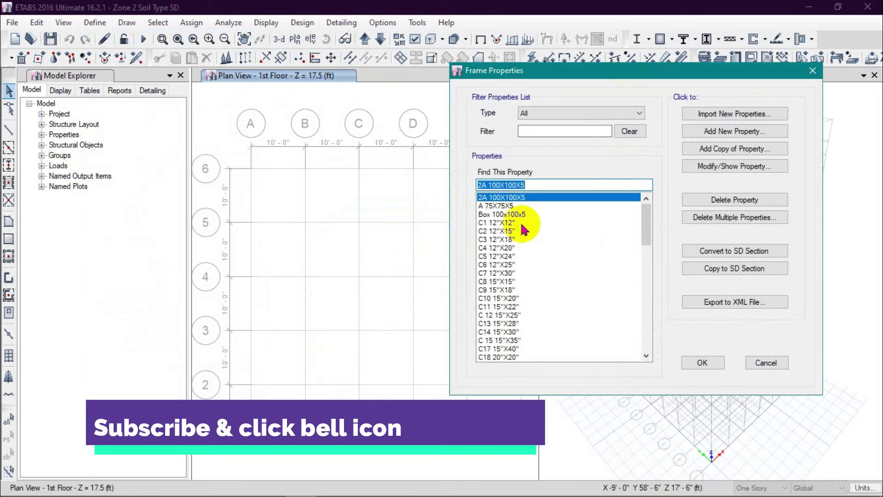
scroll(524, 217, "down", 3)
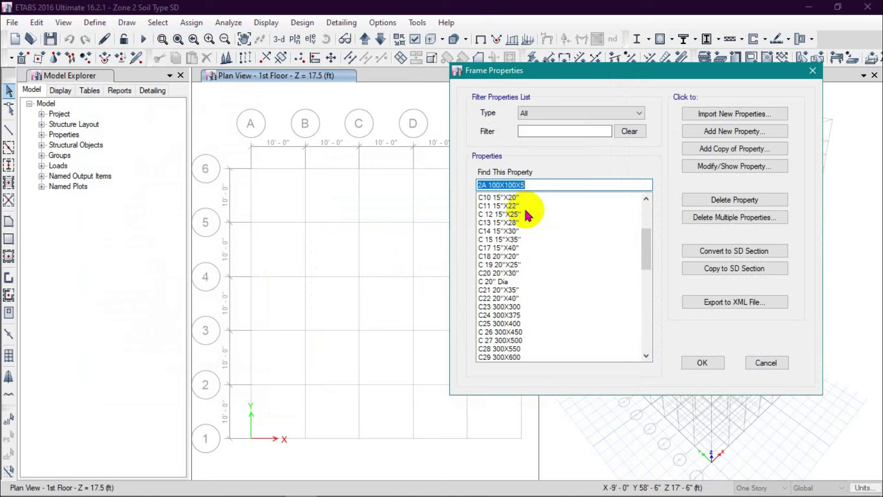
scroll(528, 292, "down", 8)
scroll(529, 296, "down", 6)
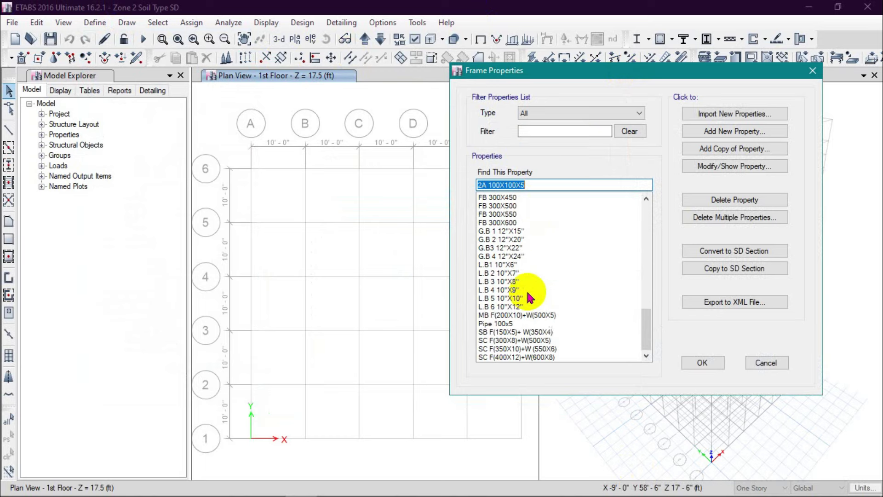
scroll(529, 296, "up", 5)
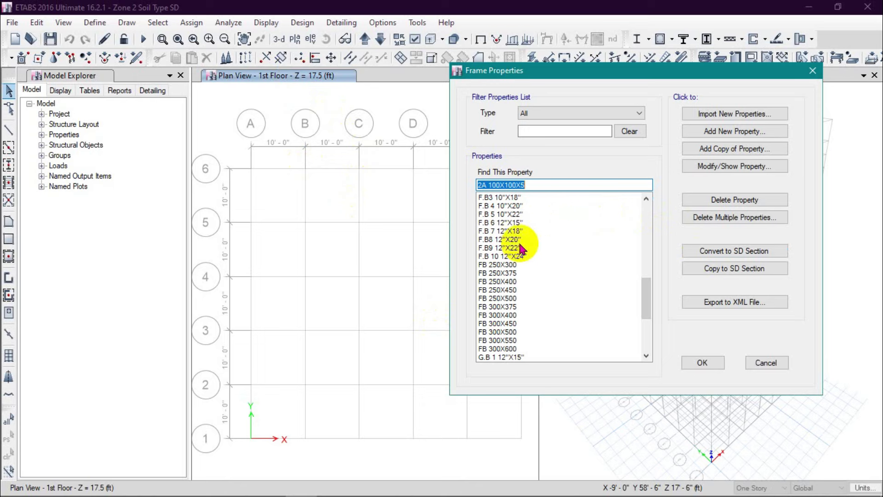
scroll(543, 248, "up", 2)
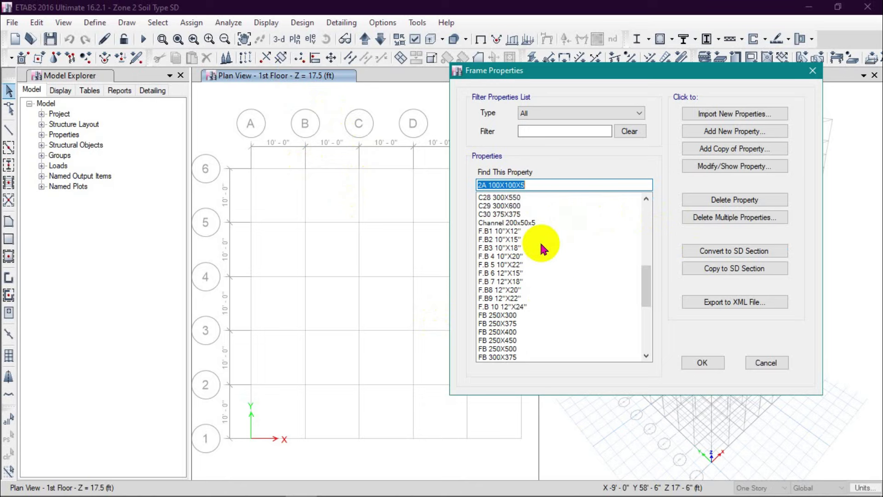
scroll(543, 243, "down", 4)
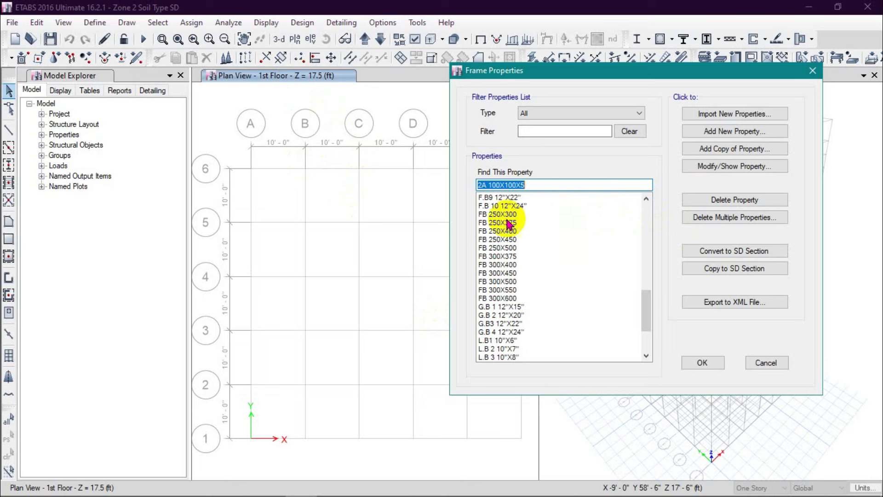
scroll(524, 239, "up", 14)
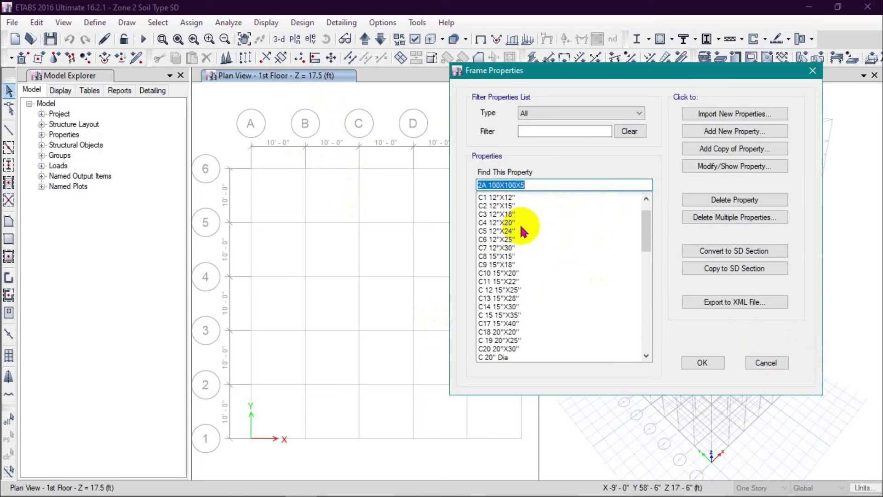
Select the A 75X75X5 section, review the inch and millimetre column and beam sizes, and close the frame properties without changes.
left_click(506, 206)
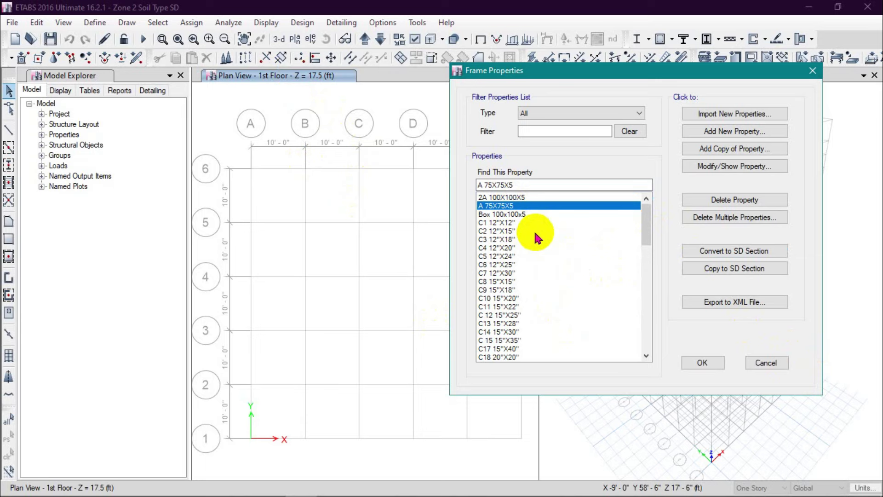
scroll(537, 237, "down", 2)
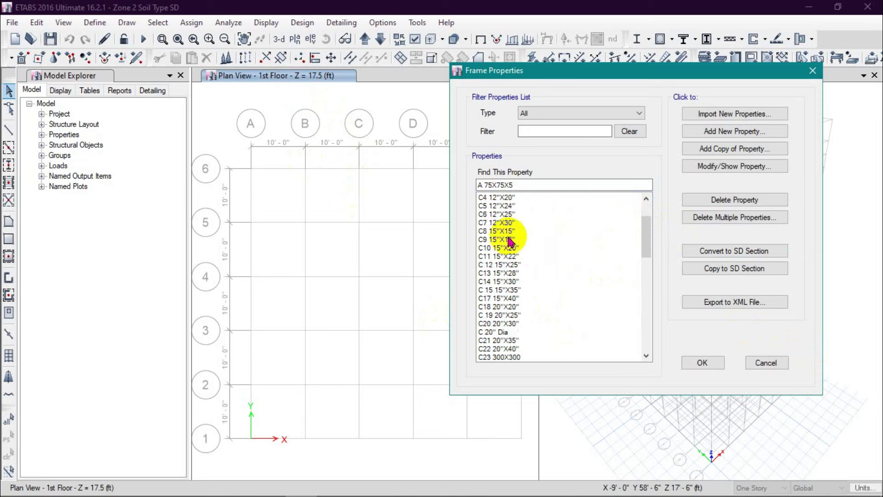
scroll(520, 253, "down", 4)
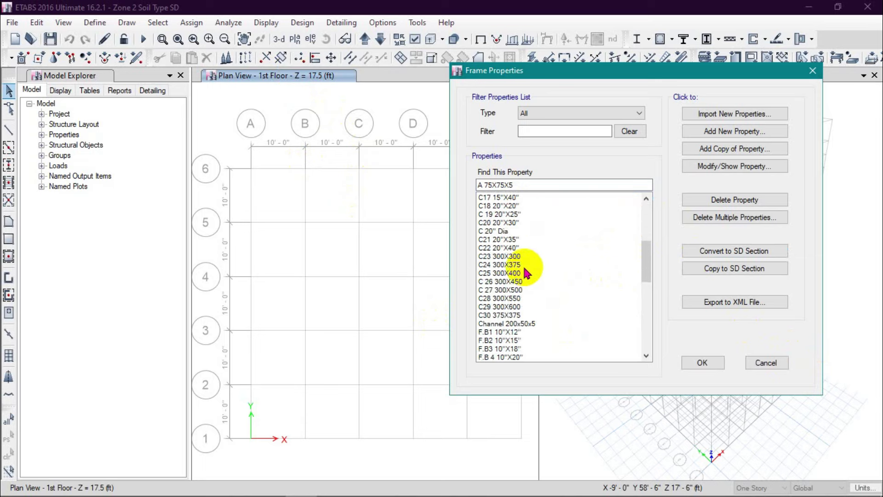
scroll(520, 262, "down", 2)
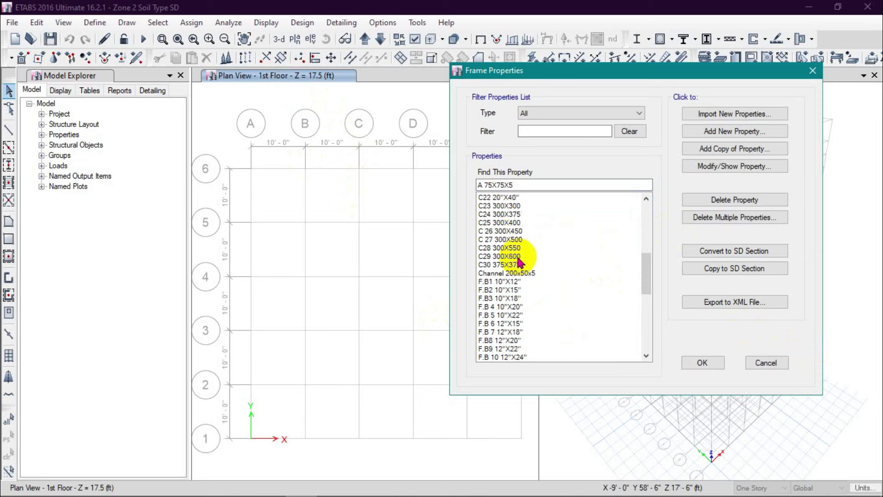
scroll(521, 259, "up", 1)
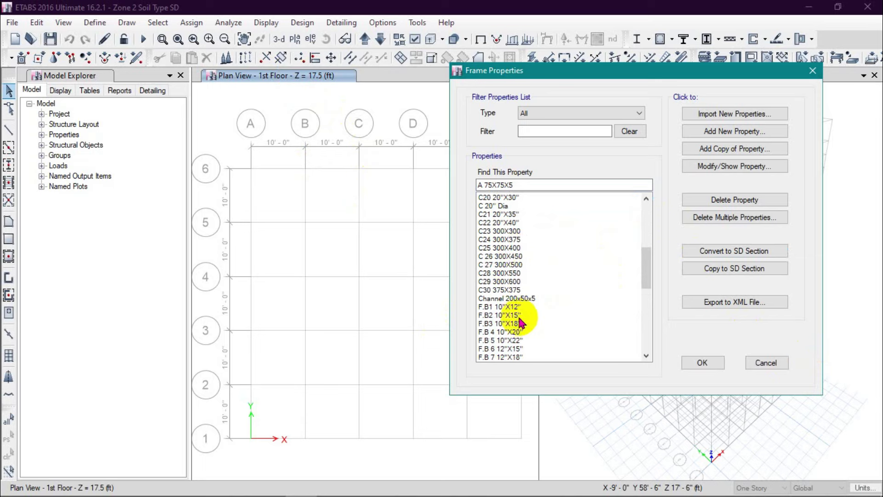
scroll(536, 292, "down", 10)
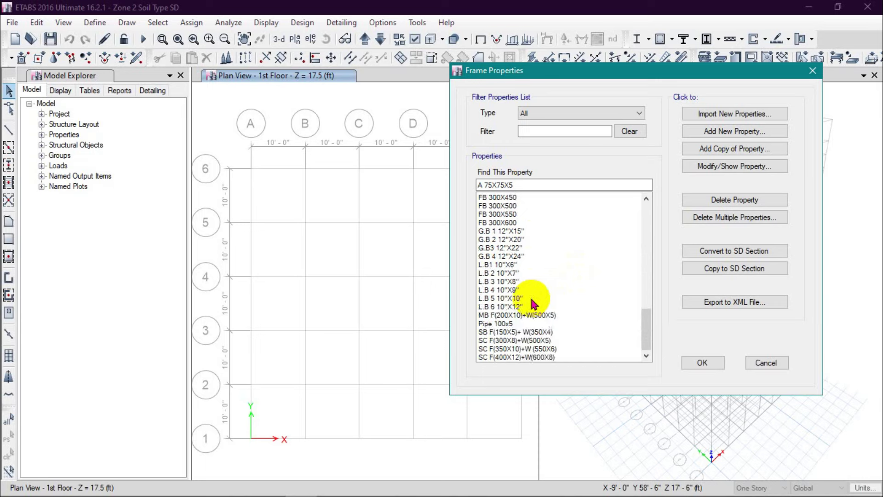
scroll(533, 296, "up", 15)
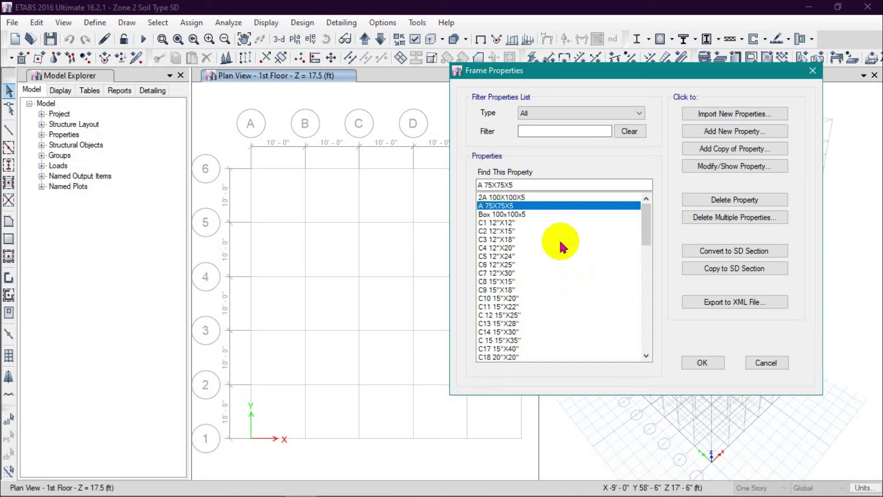
left_click(767, 363)
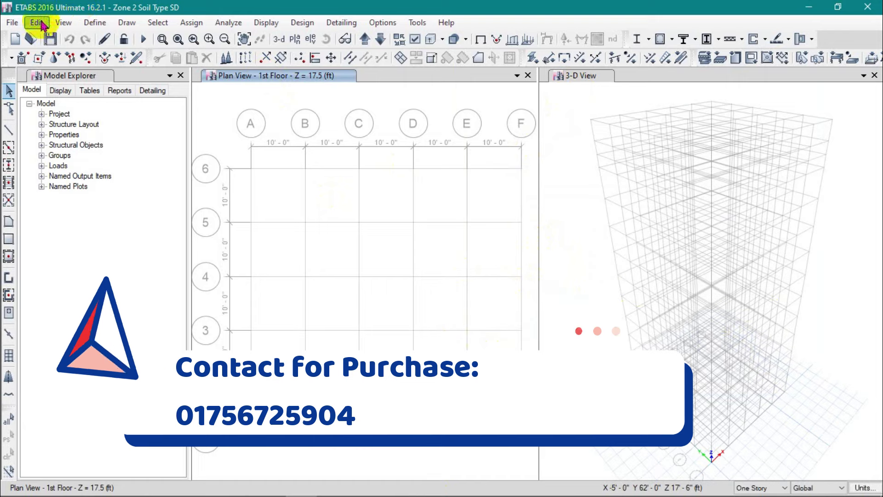
Reopen the frame section properties, check the sections at the end of the list, and cancel without changes.
left_click(94, 23)
mouse_move(187, 59)
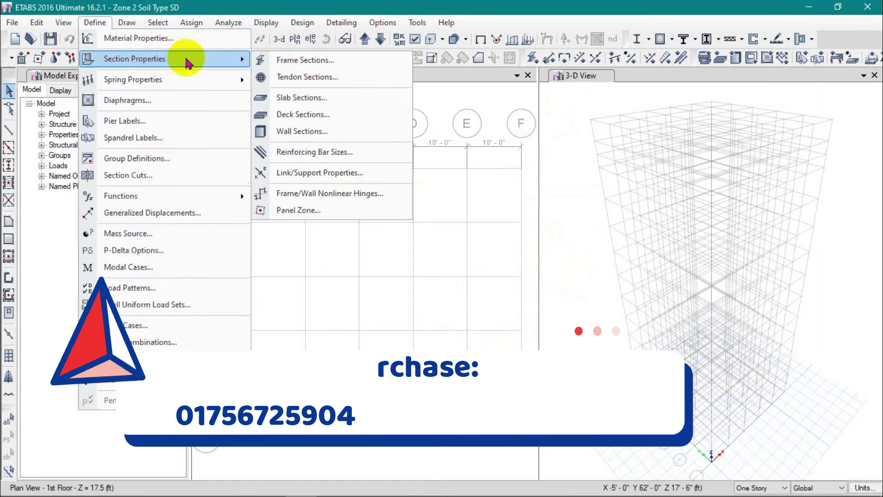
left_click(316, 59)
scroll(384, 255, "down", 10)
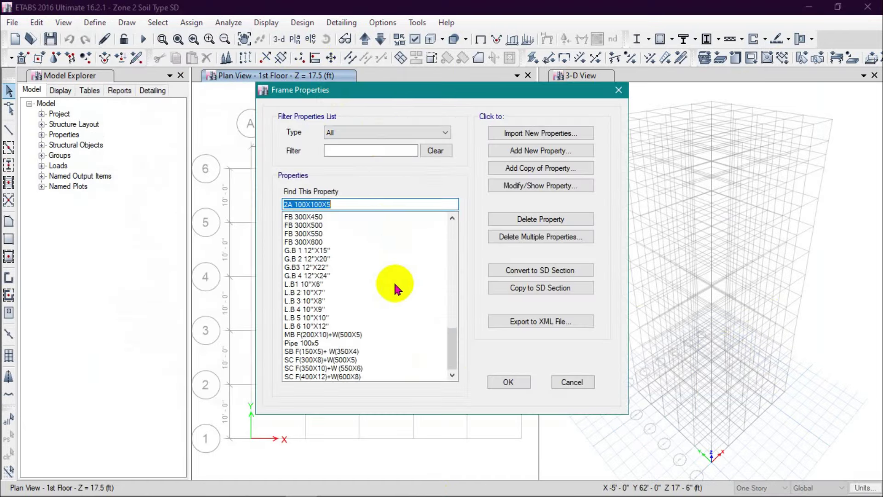
left_click(569, 388)
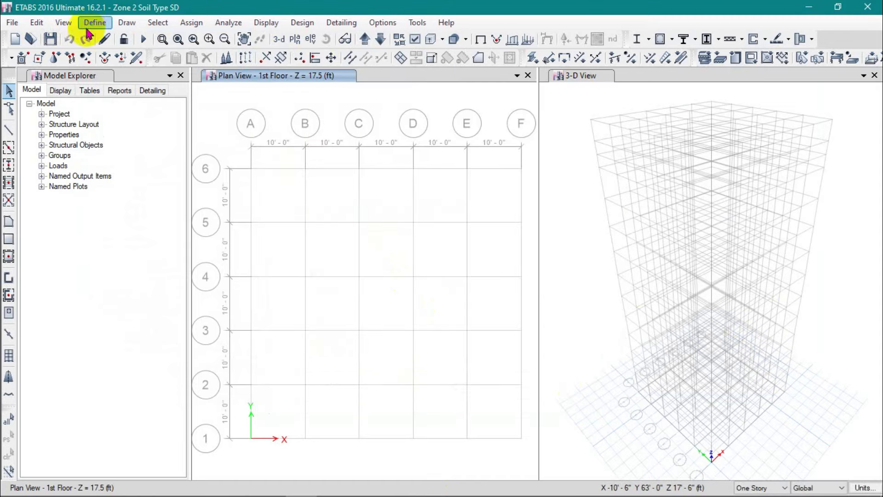
Examine the predefined slab section properties and close them without changes.
left_click(94, 22)
mouse_move(144, 58)
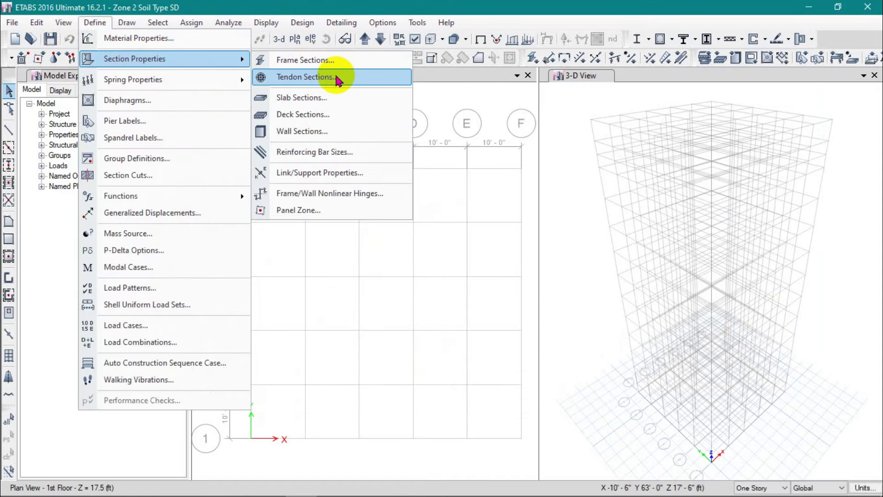
left_click(302, 97)
scroll(376, 239, "down", 2)
scroll(374, 233, "up", 2)
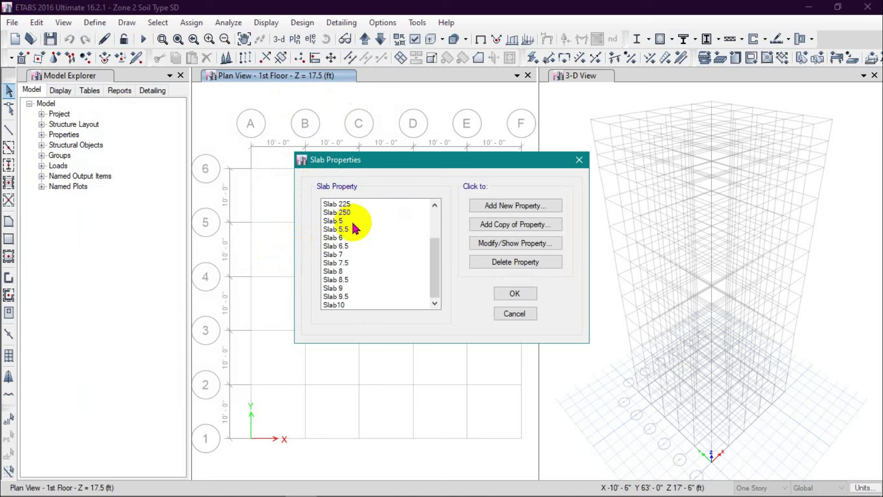
left_click(514, 310)
Examine the predefined wall section properties and close them.
left_click(94, 22)
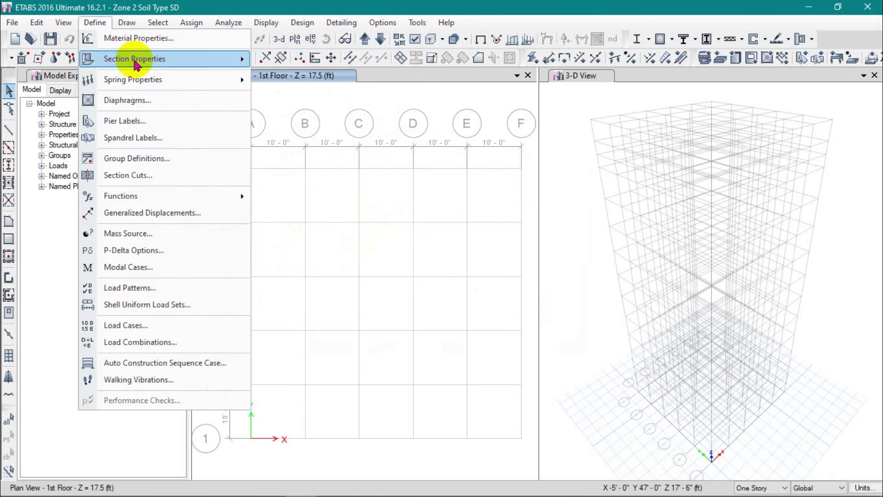
mouse_move(229, 61)
left_click(377, 131)
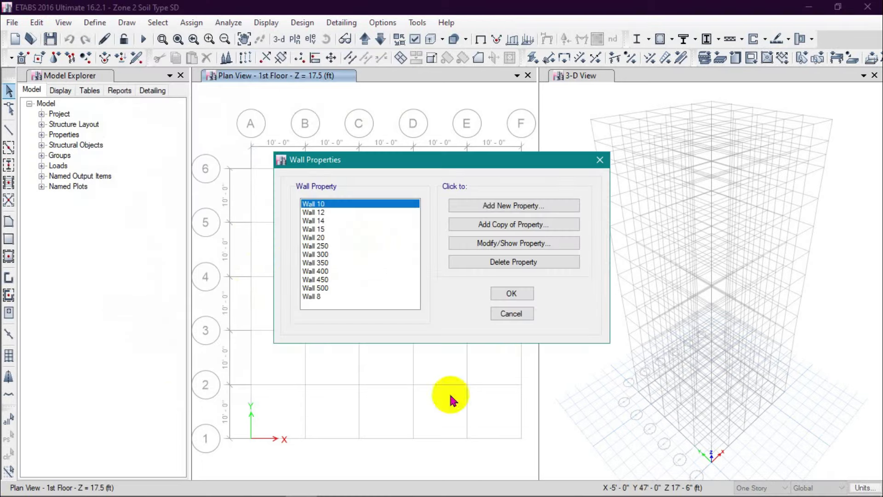
left_click(511, 293)
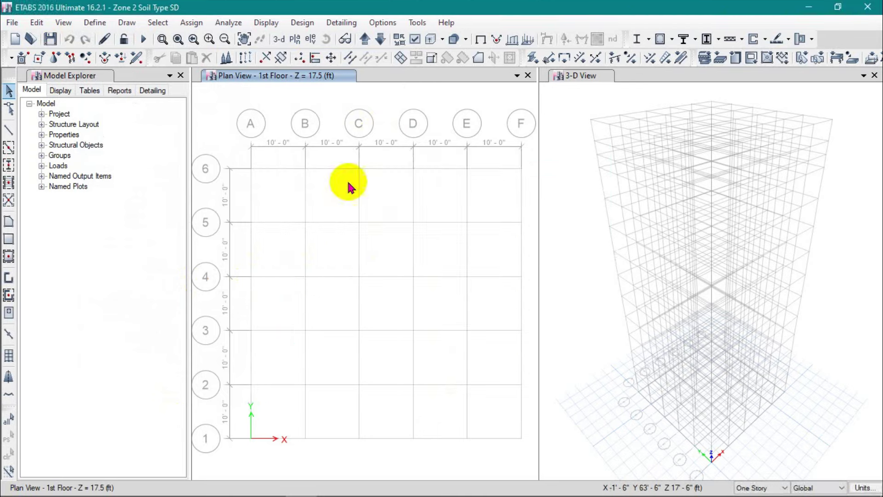
Examine the reinforcing bar sizes with their IDs, areas and diameters, select bar 12, and close the bar set without changes.
left_click(102, 24)
mouse_move(167, 59)
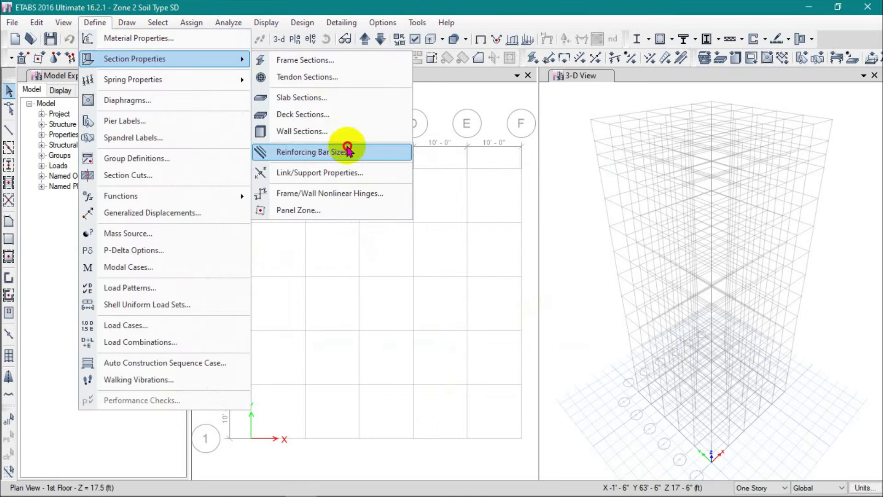
left_click(342, 151)
scroll(377, 256, "down", 6)
scroll(358, 253, "down", 1)
scroll(329, 248, "up", 5)
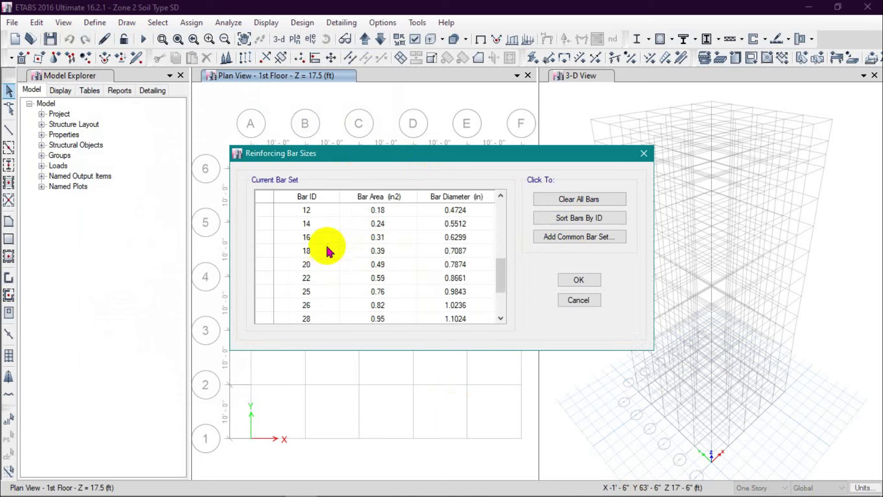
scroll(345, 246, "up", 2)
scroll(347, 247, "down", 7)
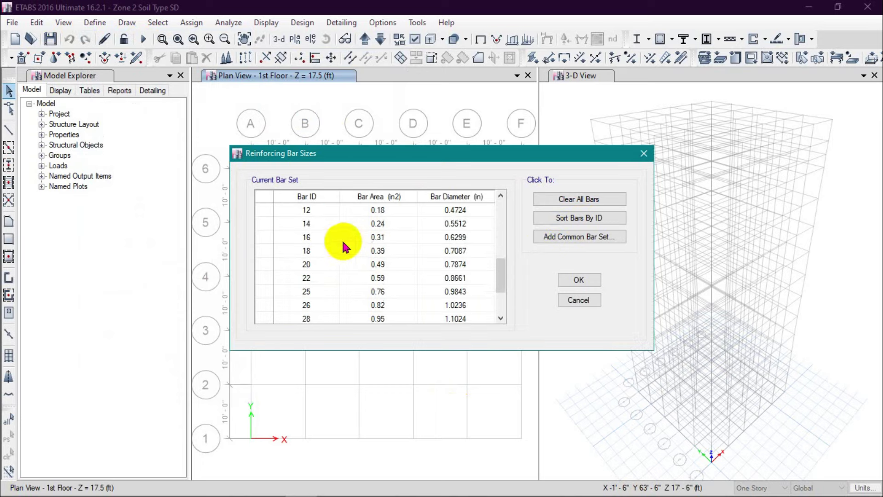
scroll(317, 241, "up", 3)
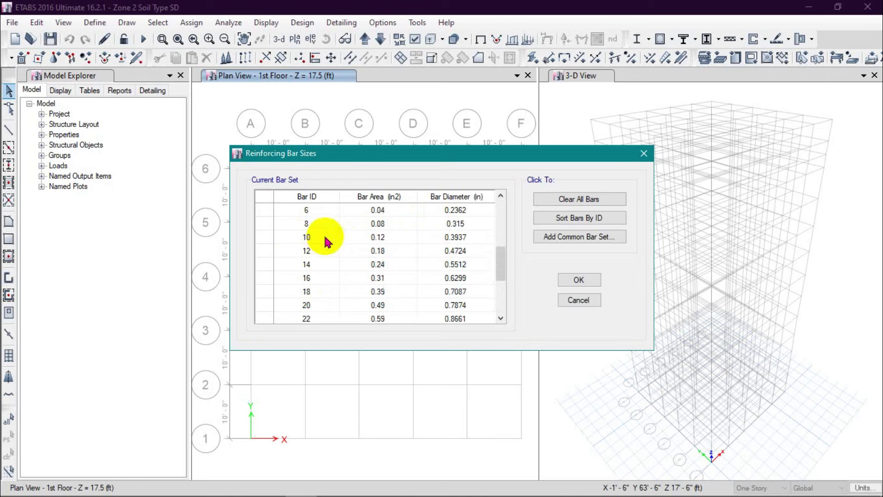
left_click(329, 250)
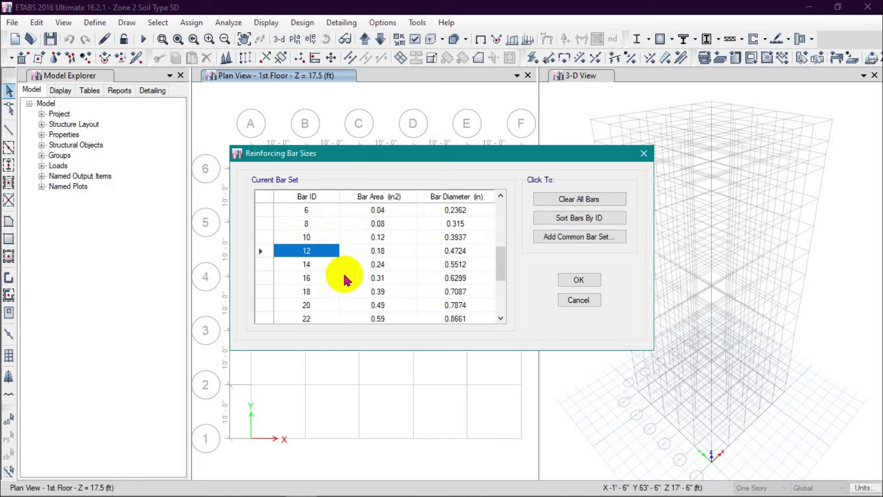
left_click(580, 300)
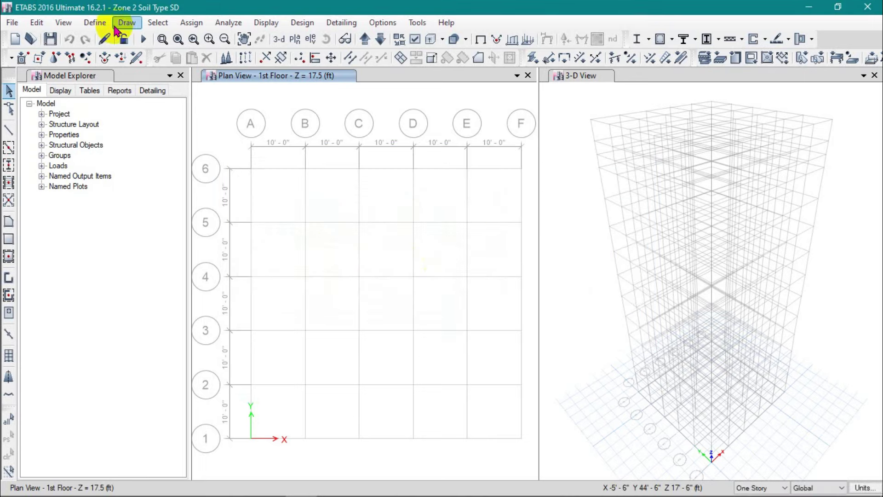
Recheck the defined load patterns and close them without editing any load.
left_click(97, 23)
mouse_move(195, 67)
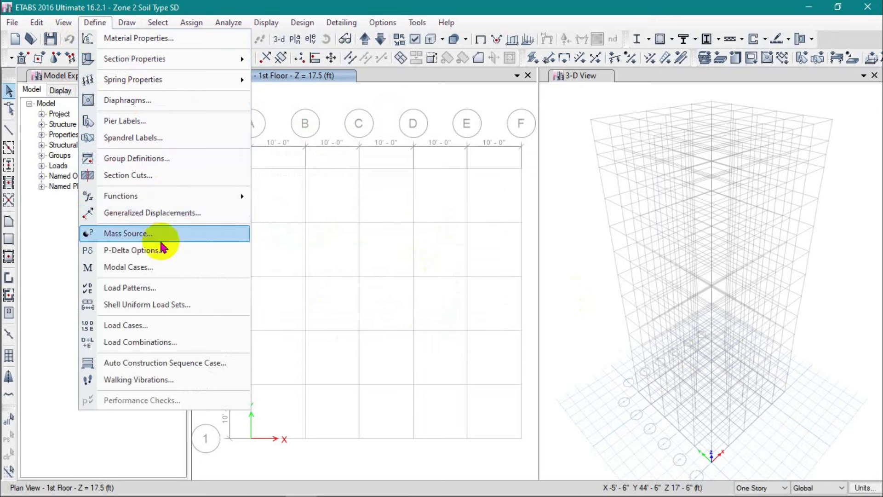
left_click(155, 286)
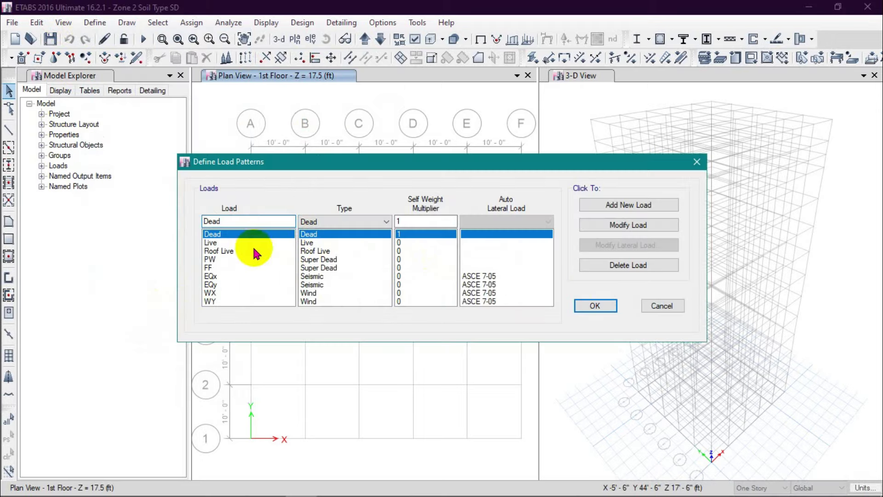
left_click(595, 306)
Recheck the predefined load combinations and cancel without changes.
left_click(92, 23)
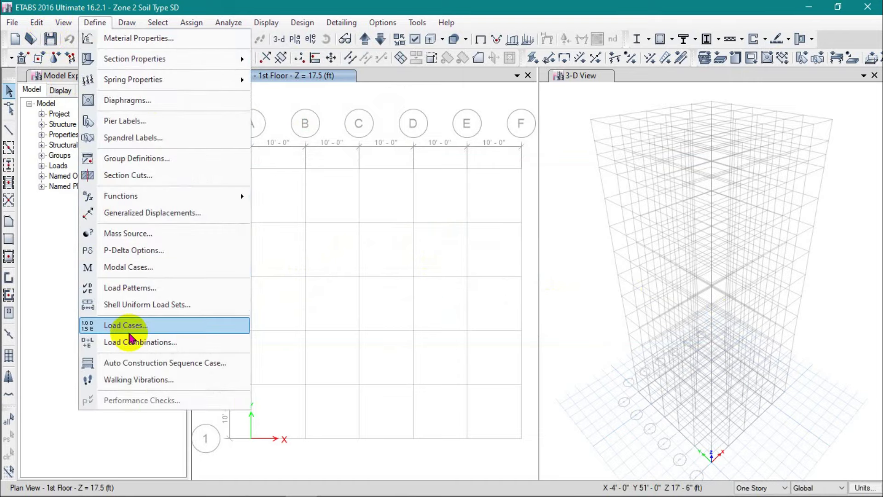
left_click(163, 343)
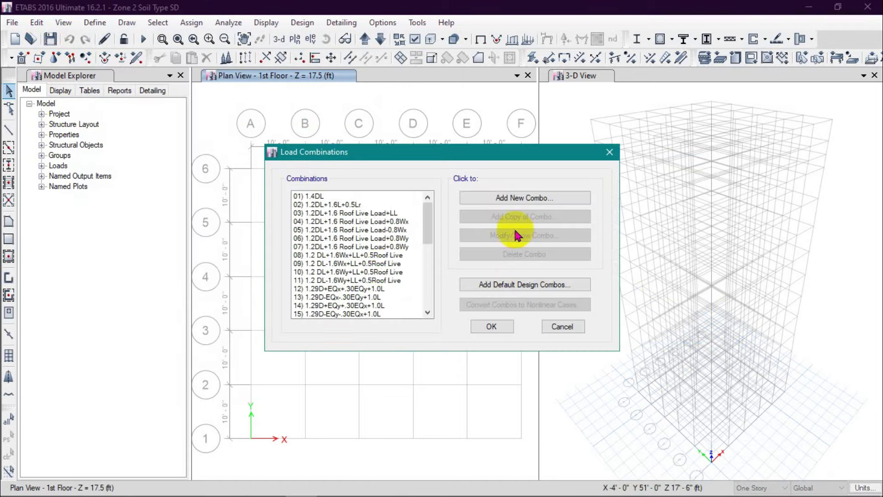
left_click(563, 328)
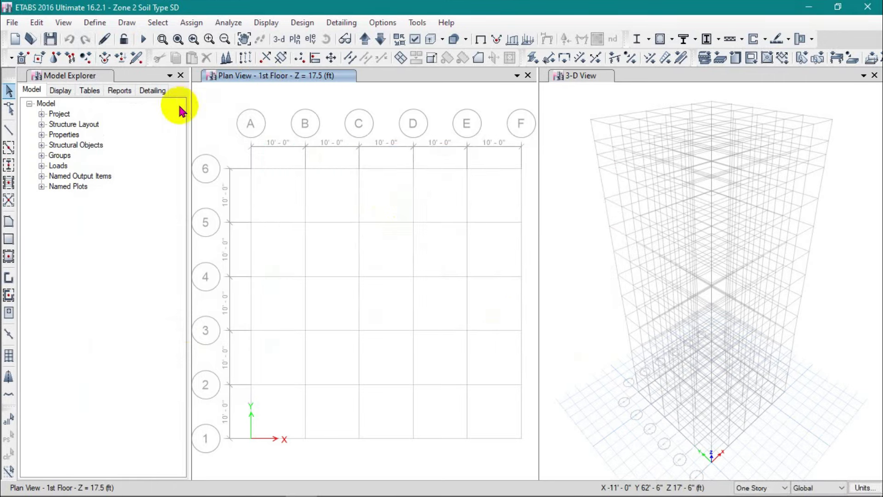
Narrow the Model Explorer pane and make the 1st Floor plan view active.
left_click_drag(191, 110, 160, 109)
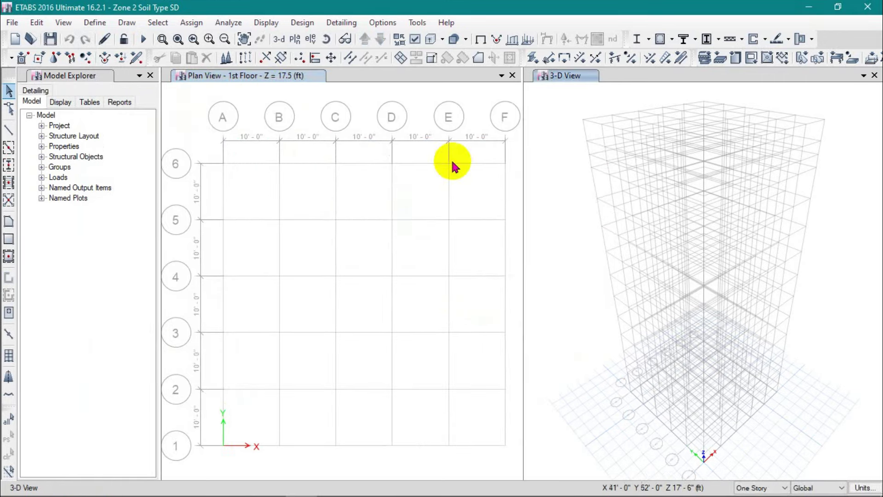
left_click(216, 76)
left_click(94, 23)
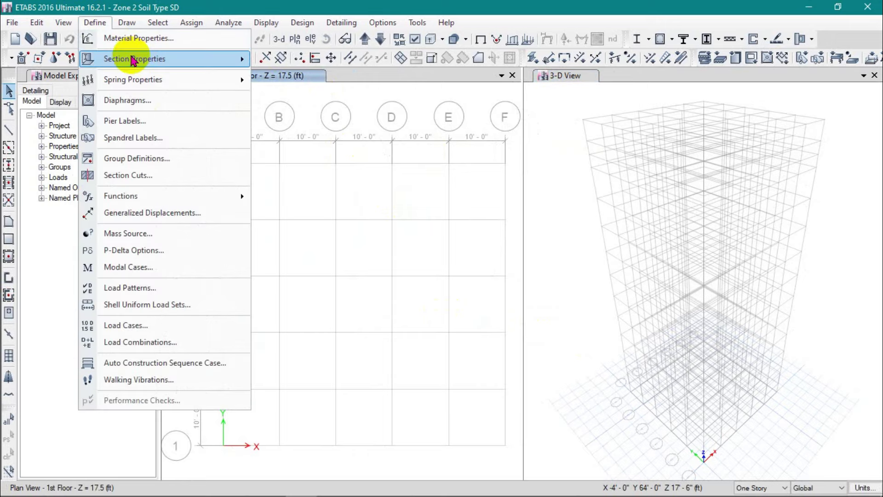
mouse_move(132, 60)
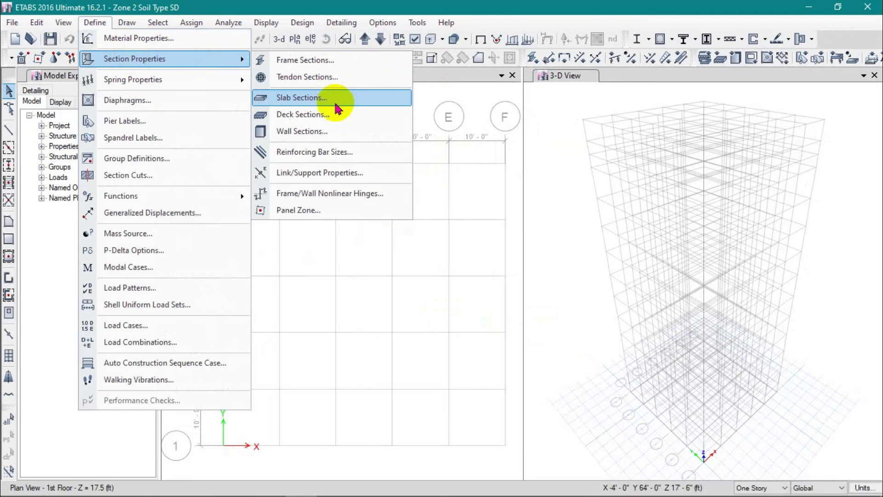
left_click(243, 6)
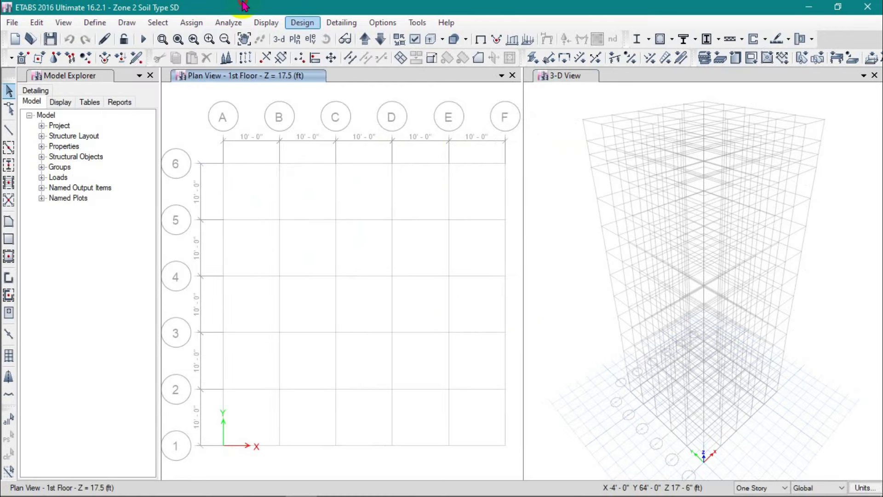
Look through the full list of predefined load combinations once more and cancel without changes.
left_click(96, 22)
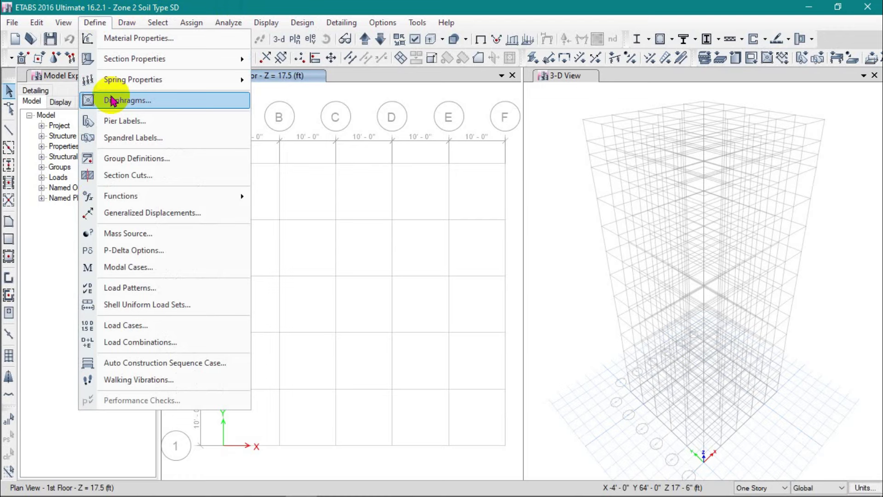
left_click(151, 341)
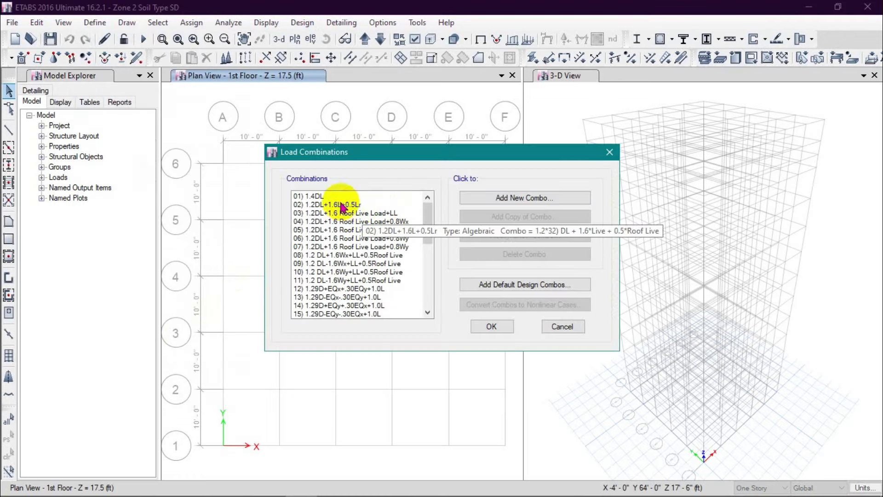
scroll(341, 283, "down", 4)
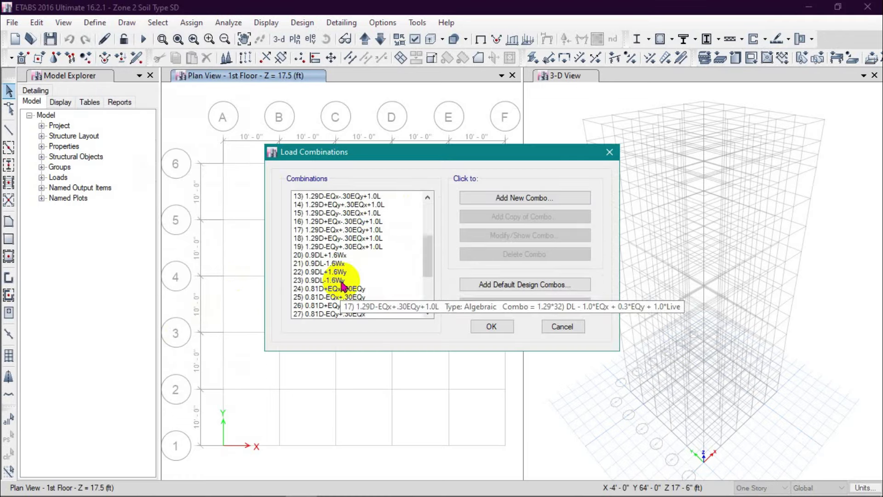
scroll(342, 285, "down", 4)
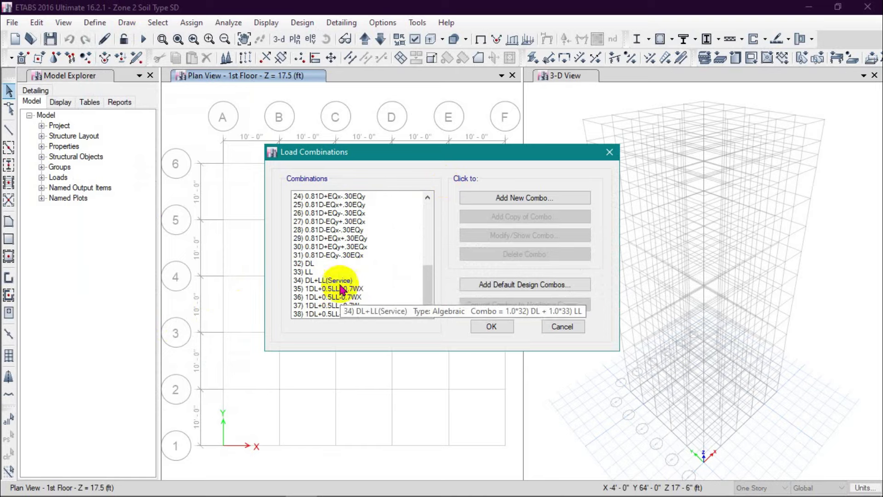
scroll(340, 285, "up", 6)
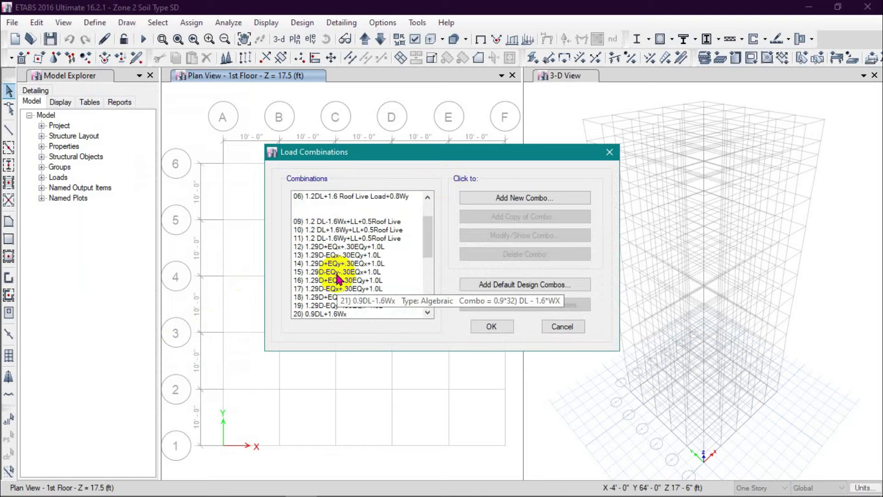
scroll(338, 278, "up", 2)
left_click(546, 325)
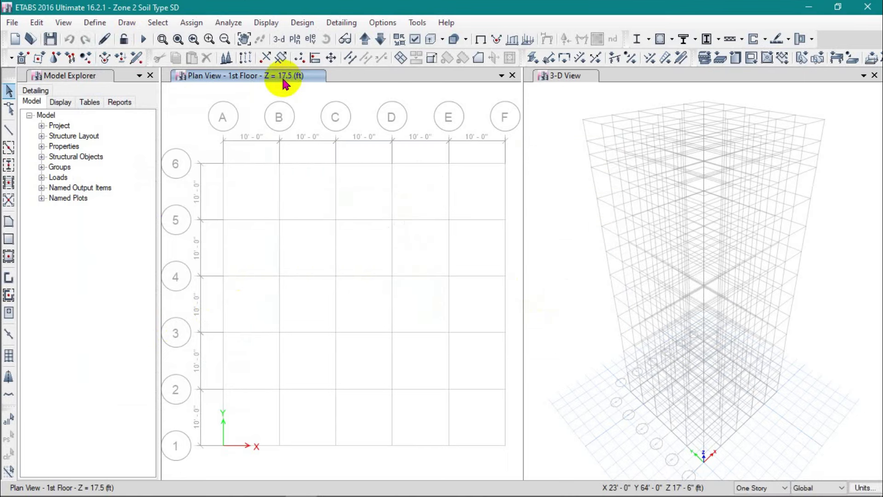
mouse_move(452, 485)
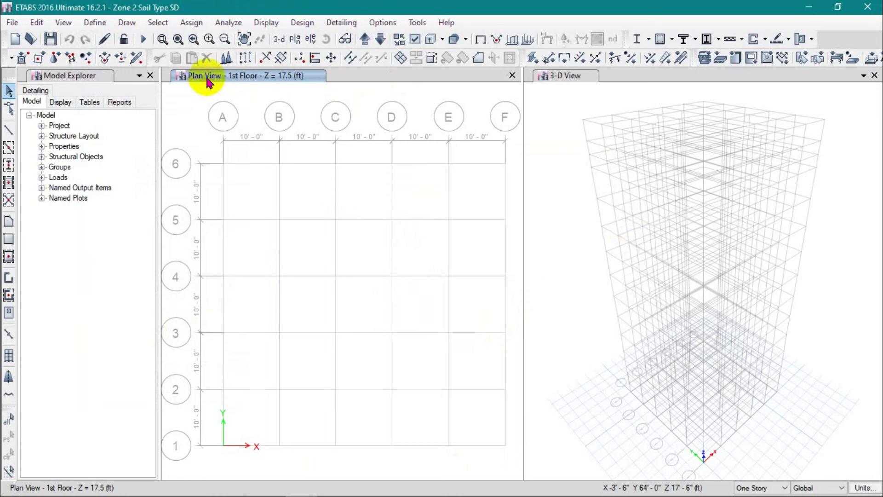
left_click(549, 80)
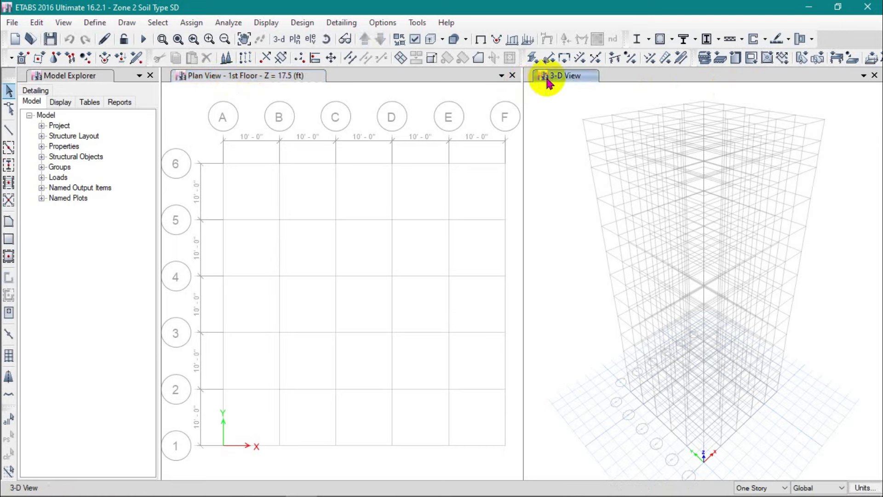
left_click(282, 78)
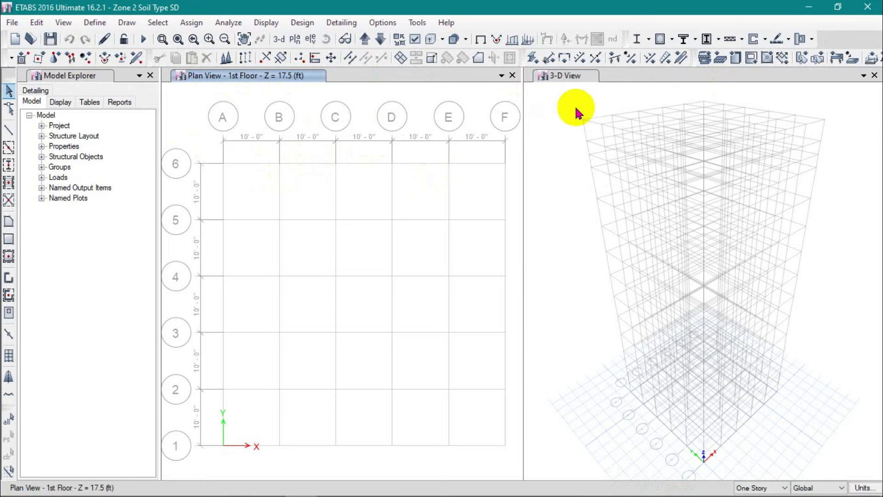
left_click(576, 81)
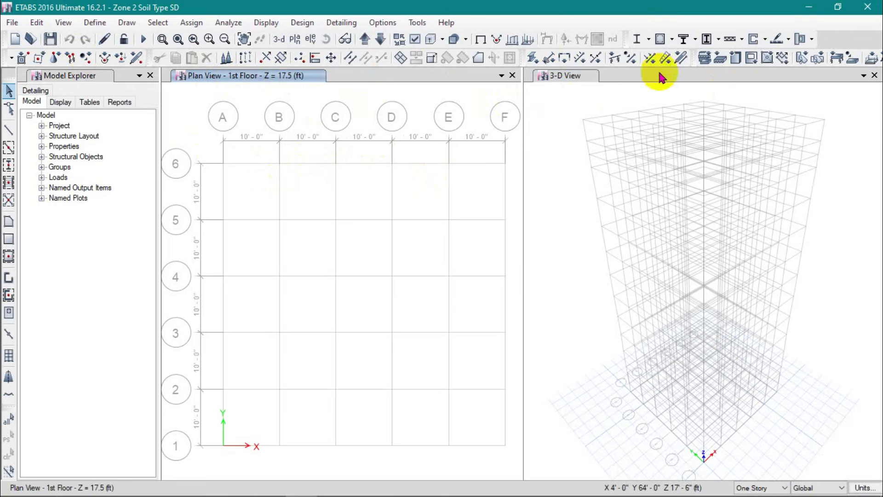
left_click(556, 78)
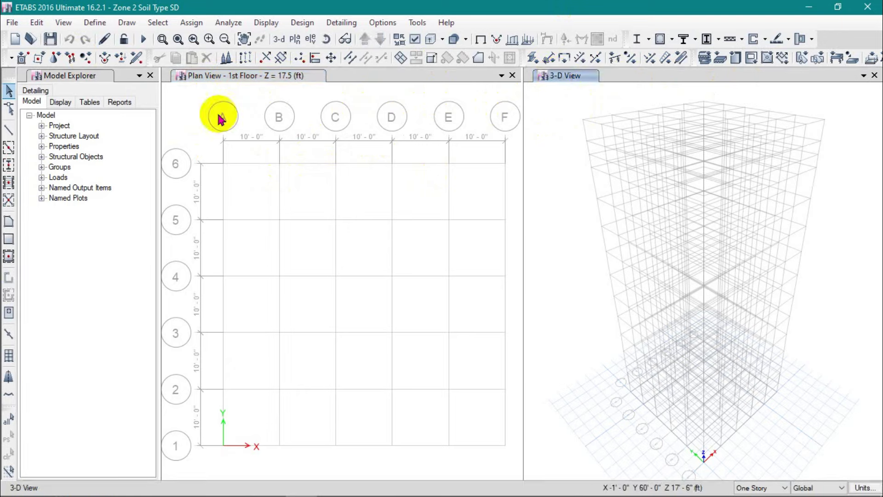
left_click(223, 76)
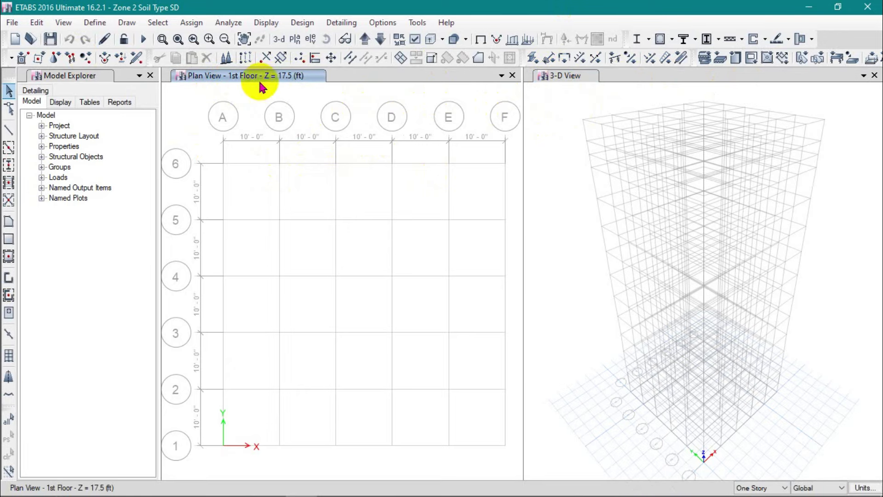
Narrow the Model Explorer pane further and keep the 1st Floor plan view active.
left_click_drag(159, 143, 139, 137)
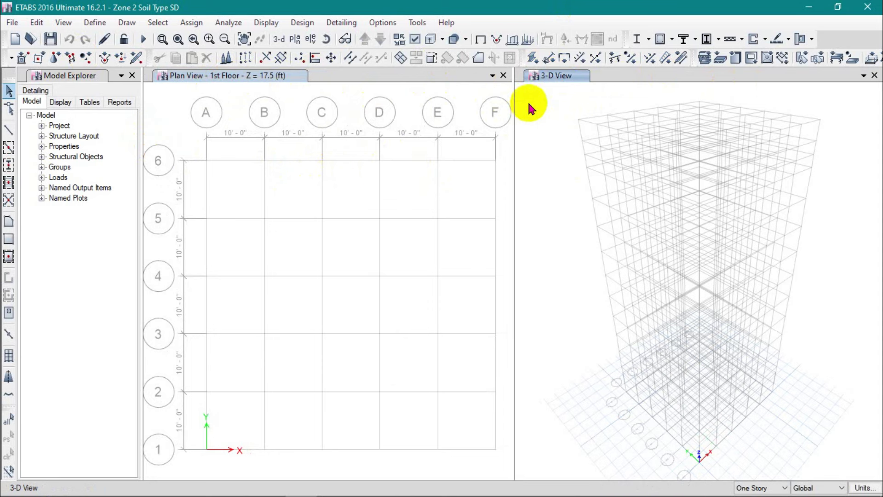
left_click(289, 77)
left_click(556, 77)
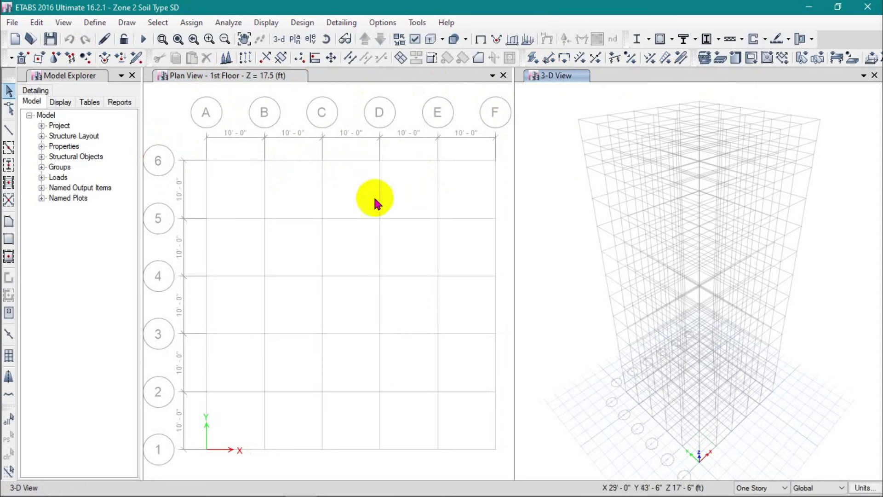
left_click(197, 76)
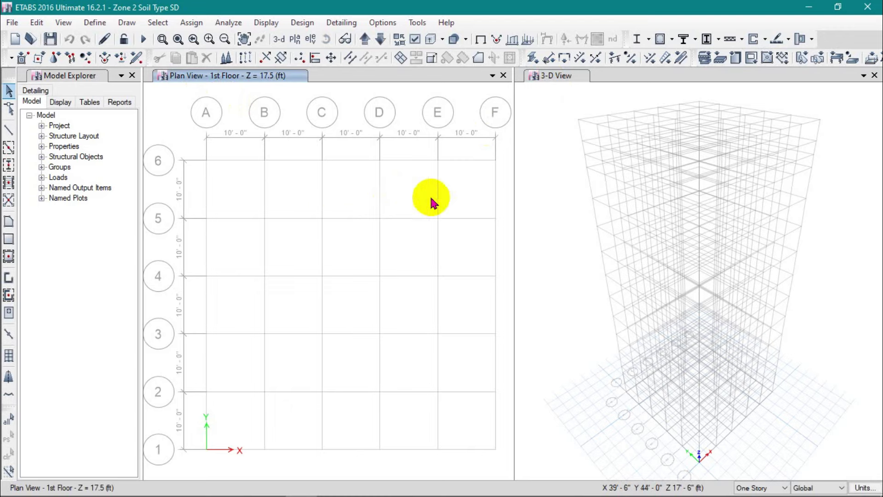
scroll(365, 221, "down", 2)
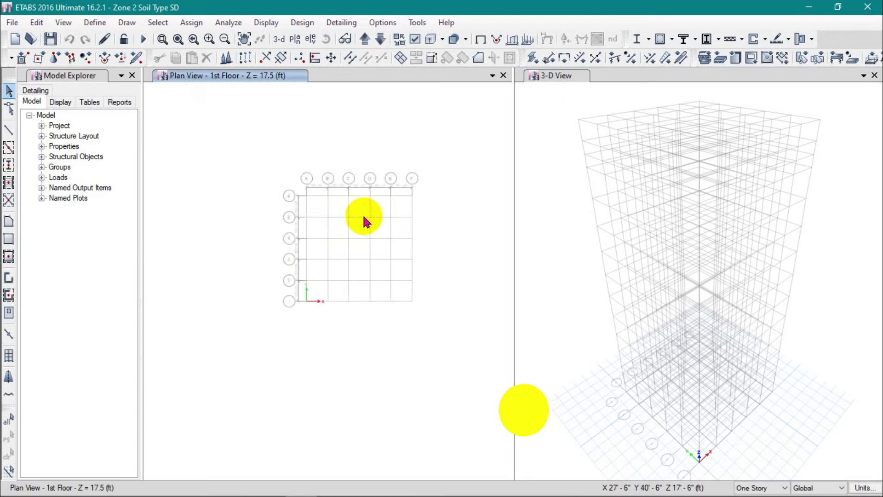
scroll(365, 221, "up", 2)
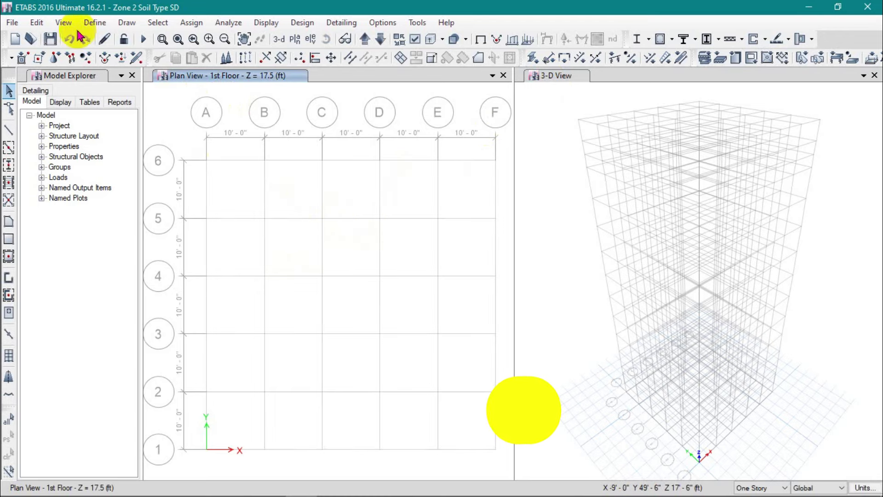
Switch to the File Explorer folder that holds the ETABS template files.
mouse_move(213, 491)
mouse_move(124, 487)
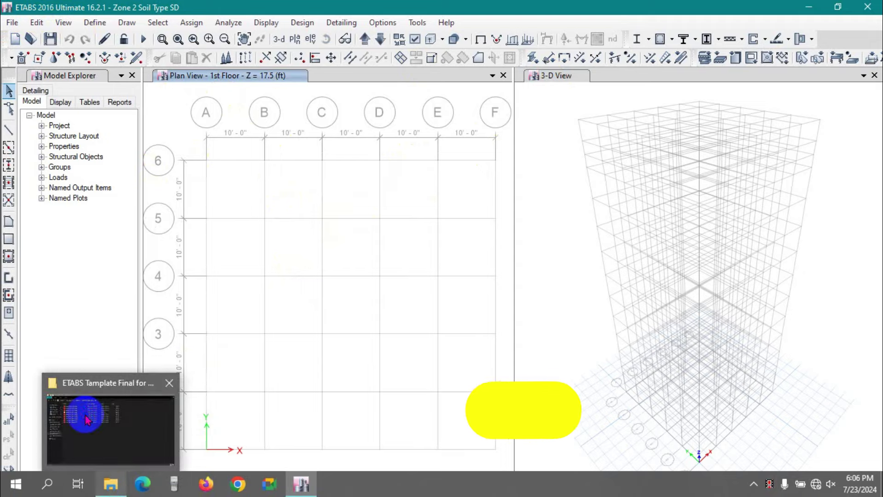
left_click(79, 414)
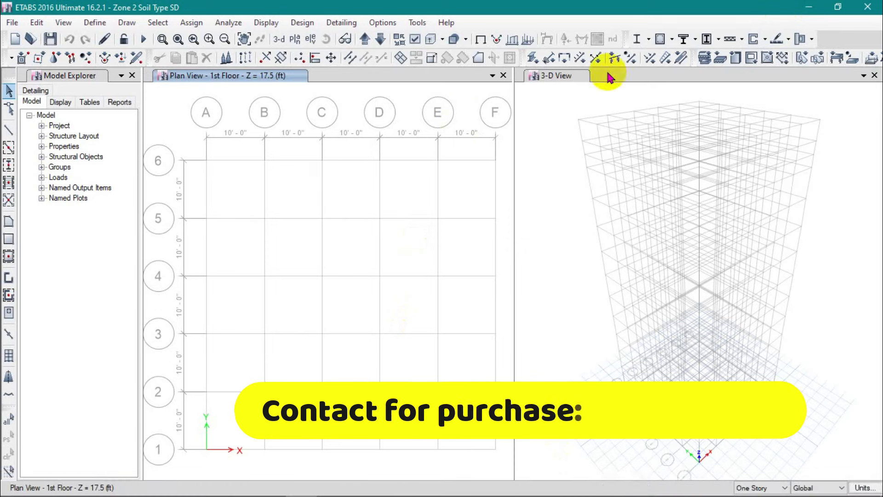
Widen the plan view pane against the 3-D view and activate the 1st Floor plan.
left_click(583, 77)
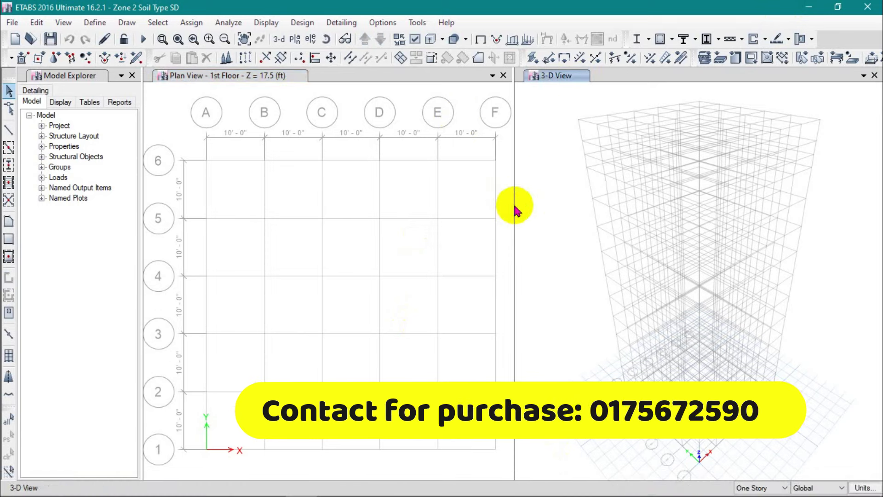
left_click_drag(512, 204, 544, 196)
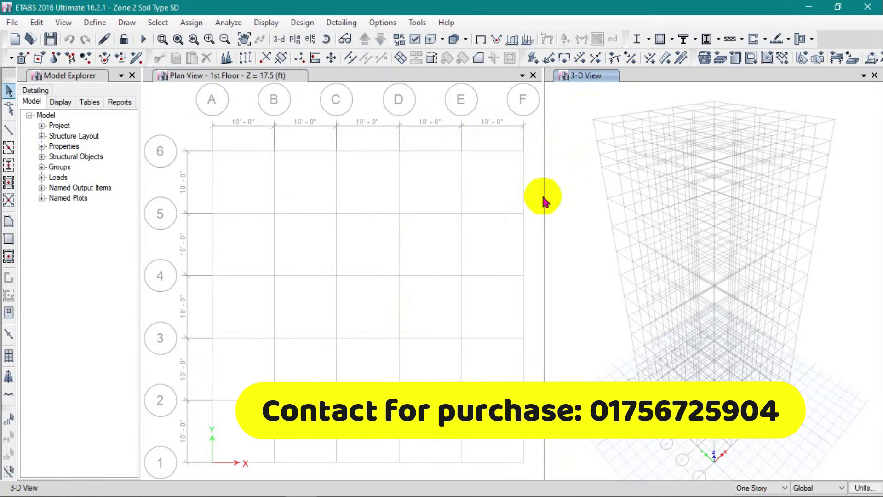
left_click(248, 76)
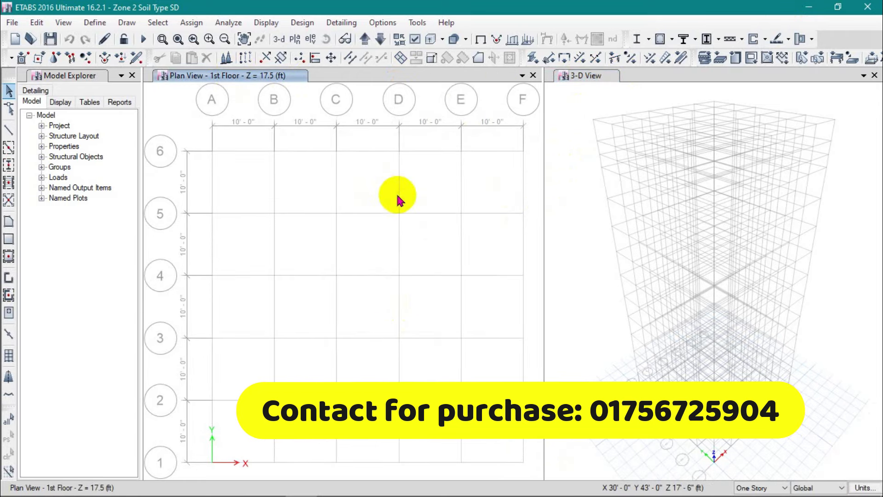
middle_click_drag(398, 199, 384, 192)
scroll(386, 198, "down", 2)
scroll(384, 196, "up", 3)
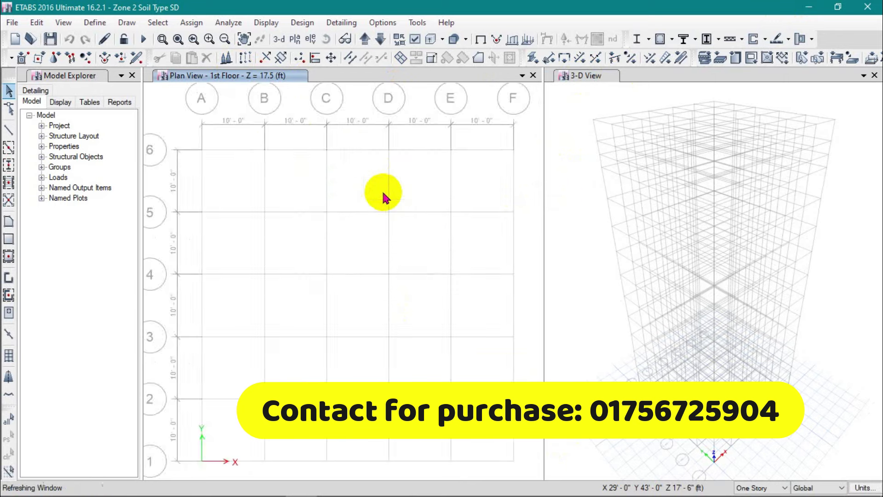
middle_click_drag(384, 191, 389, 174)
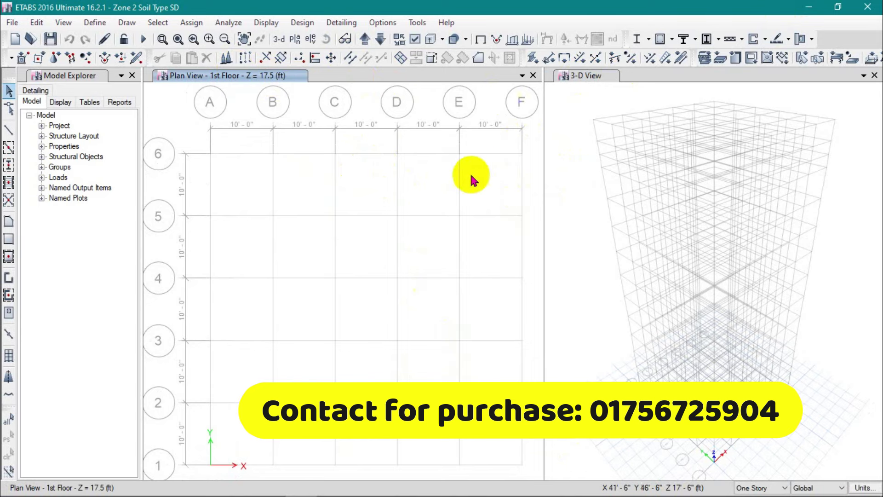
left_click(616, 75)
left_click(202, 76)
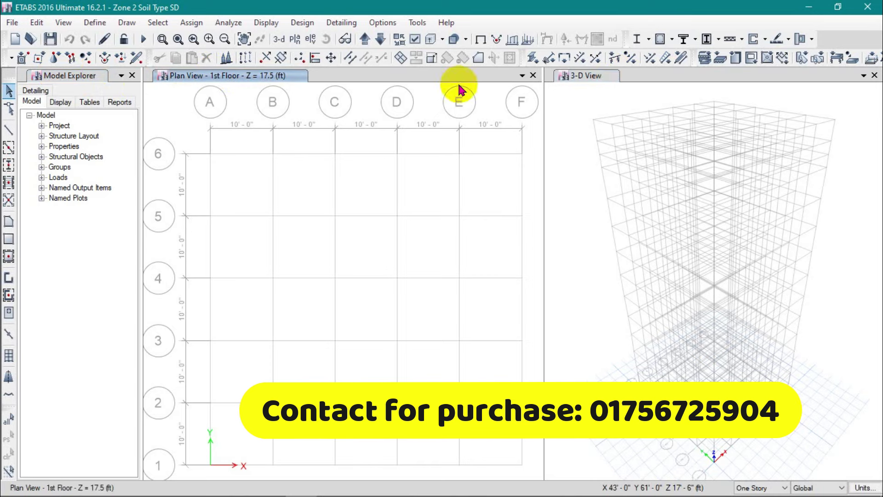
left_click(593, 75)
left_click(228, 82)
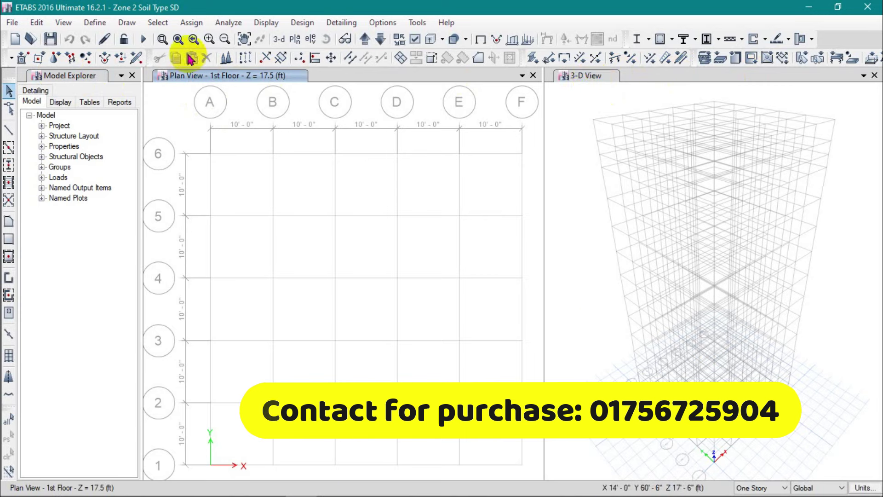
left_click(592, 75)
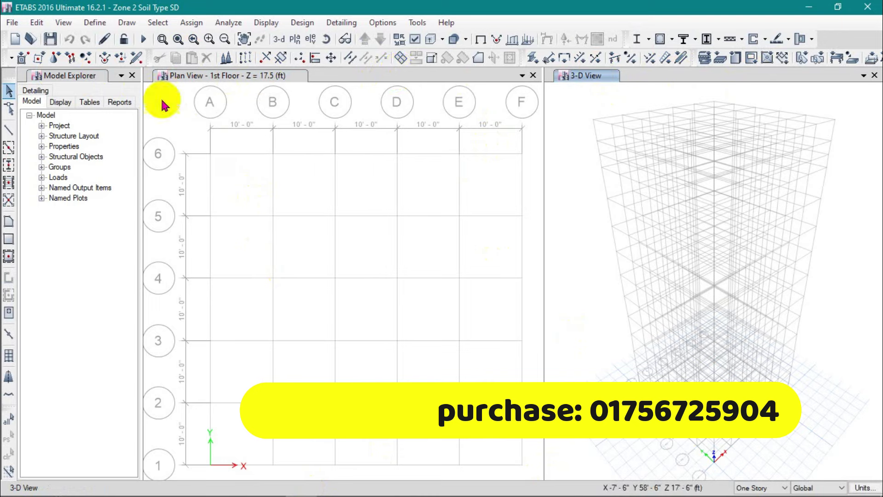
left_click(189, 75)
left_click(583, 76)
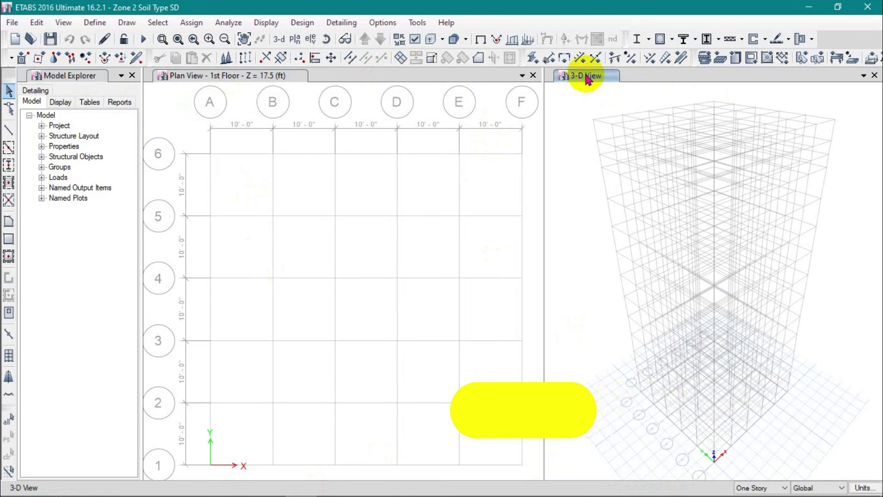
left_click(165, 77)
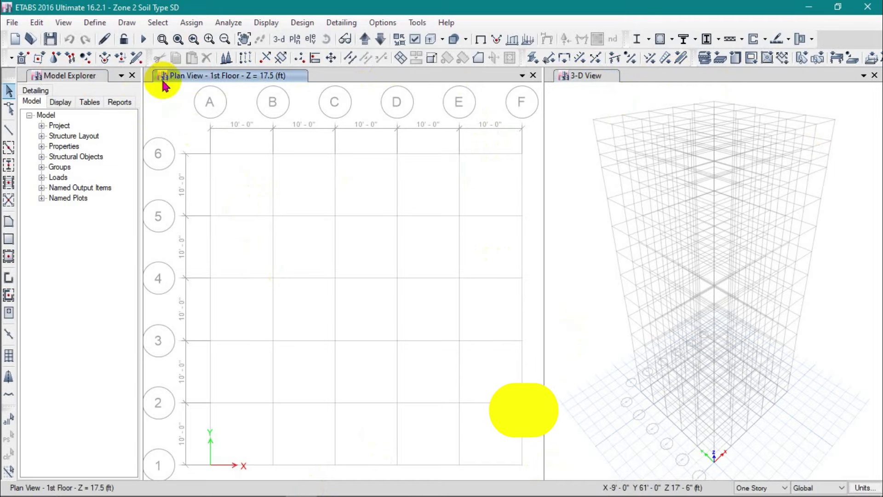